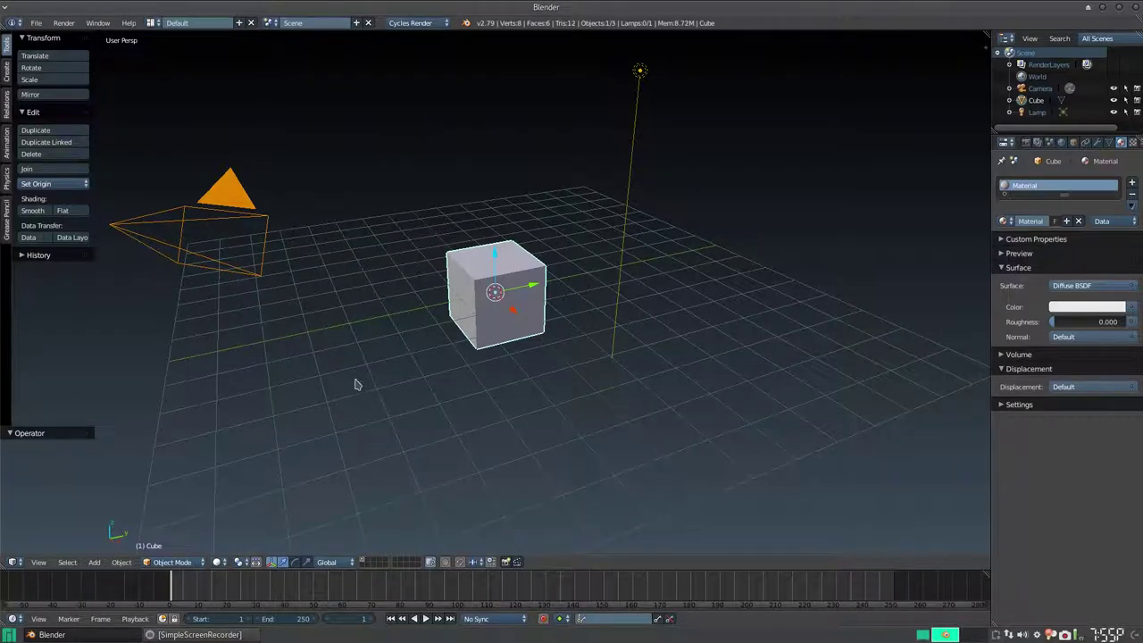
Delete the default cube, camera and lamp, then orbit to a near top-down view of the grid.
scroll(424, 310, "down", 3)
middle_click_drag(424, 310, 512, 319)
key("a")
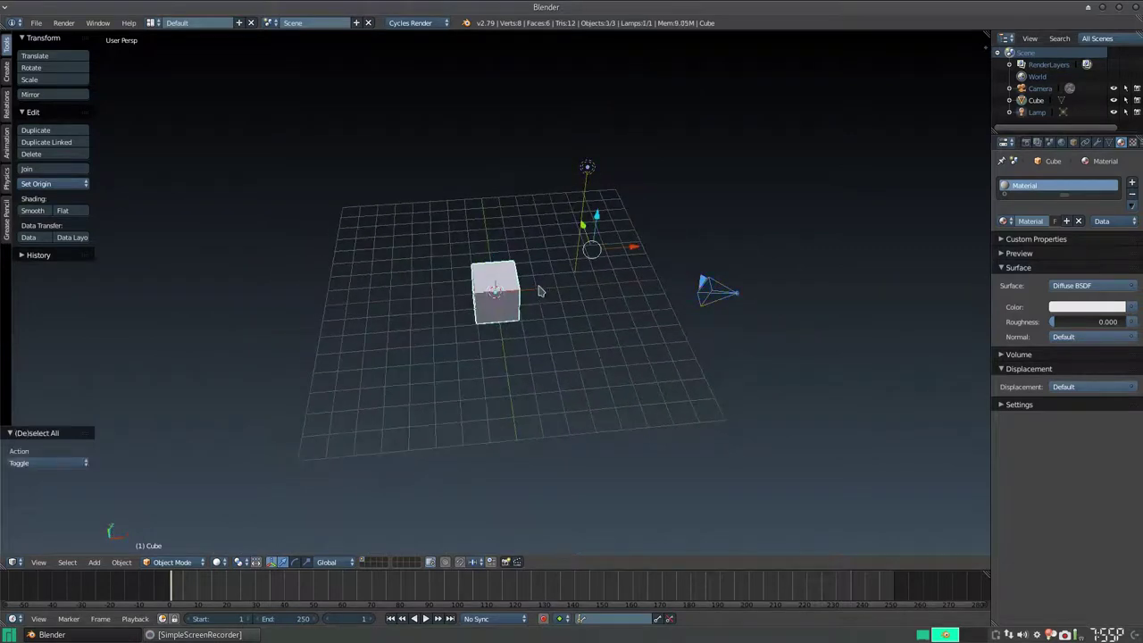
key("x")
left_click(541, 292)
scroll(519, 295, "up", 3)
middle_click_drag(539, 275, 533, 343)
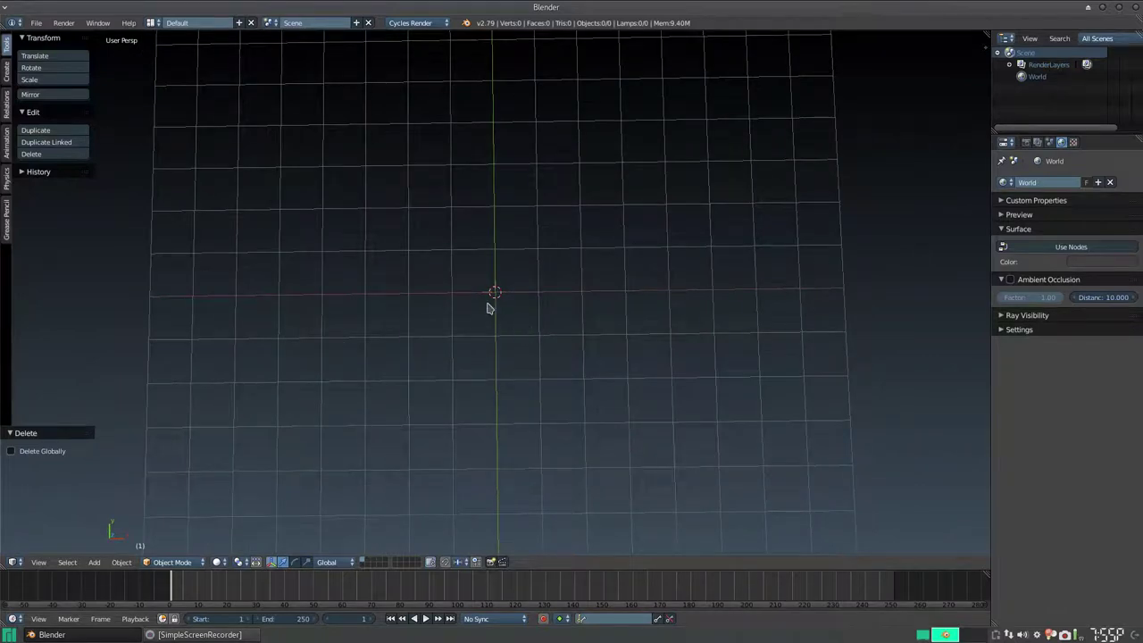
Add a plane at the origin and scale it to about five times its size.
key("shift+a")
left_click(524, 305)
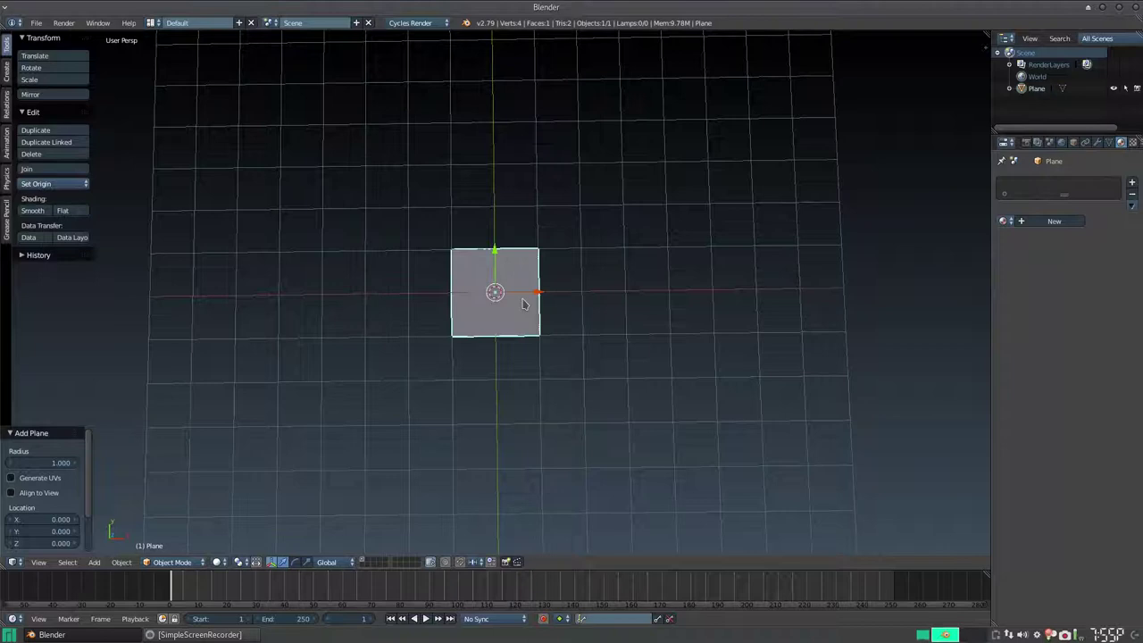
key("s")
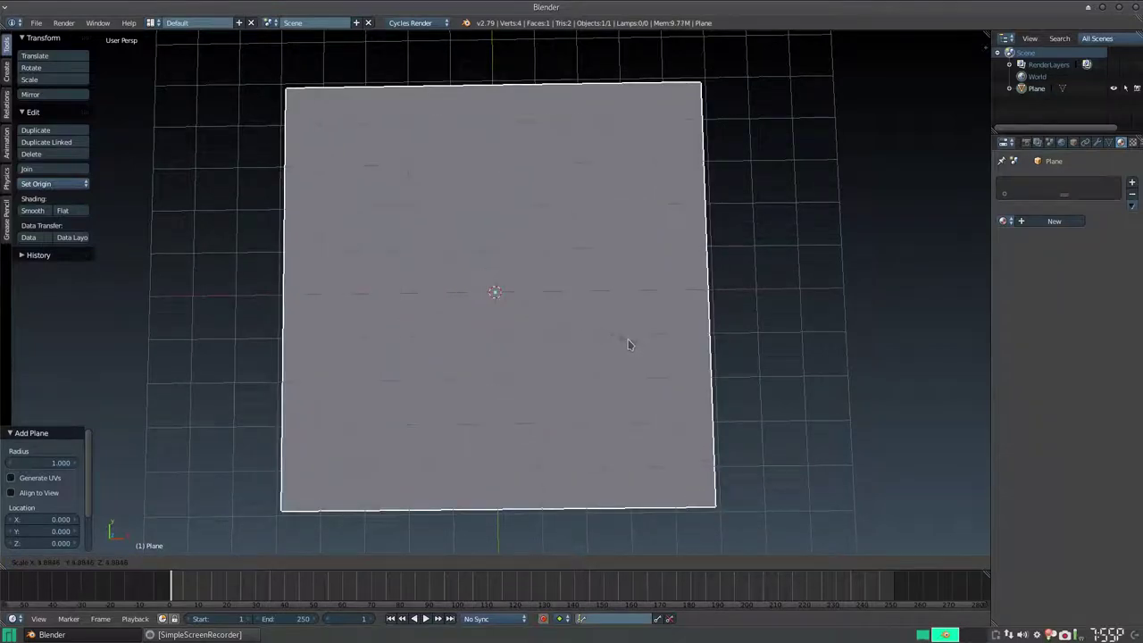
left_click(630, 345)
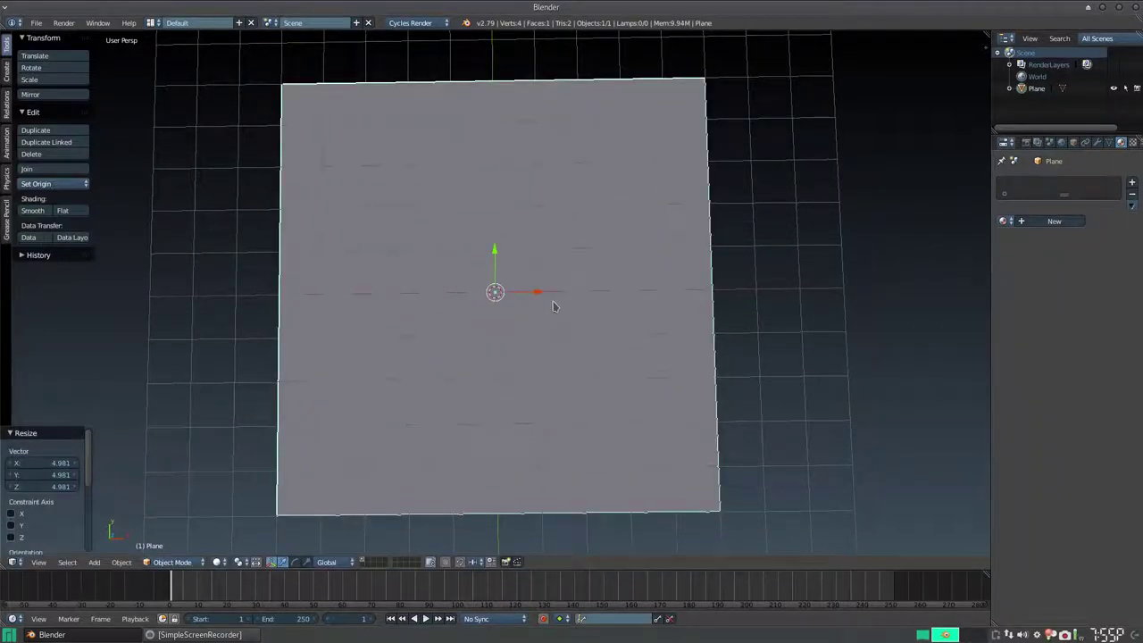
In Edit Mode, subdivide the plane with 5 cuts into a 6×6 grid and switch to face select.
key("Tab")
key("2")
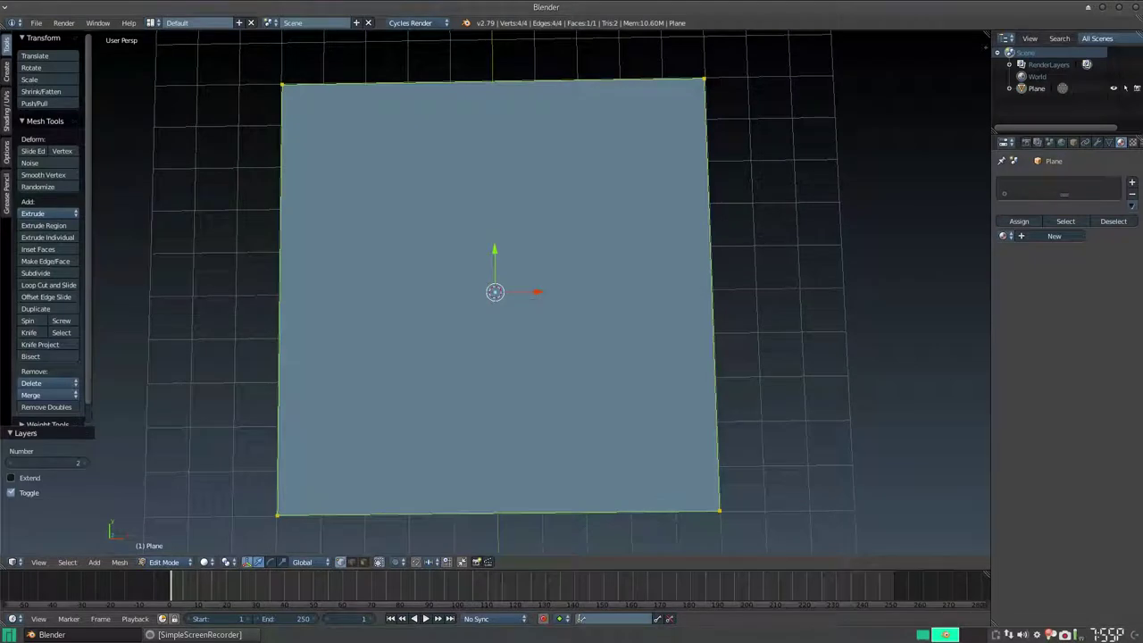
key("w")
left_click(420, 340)
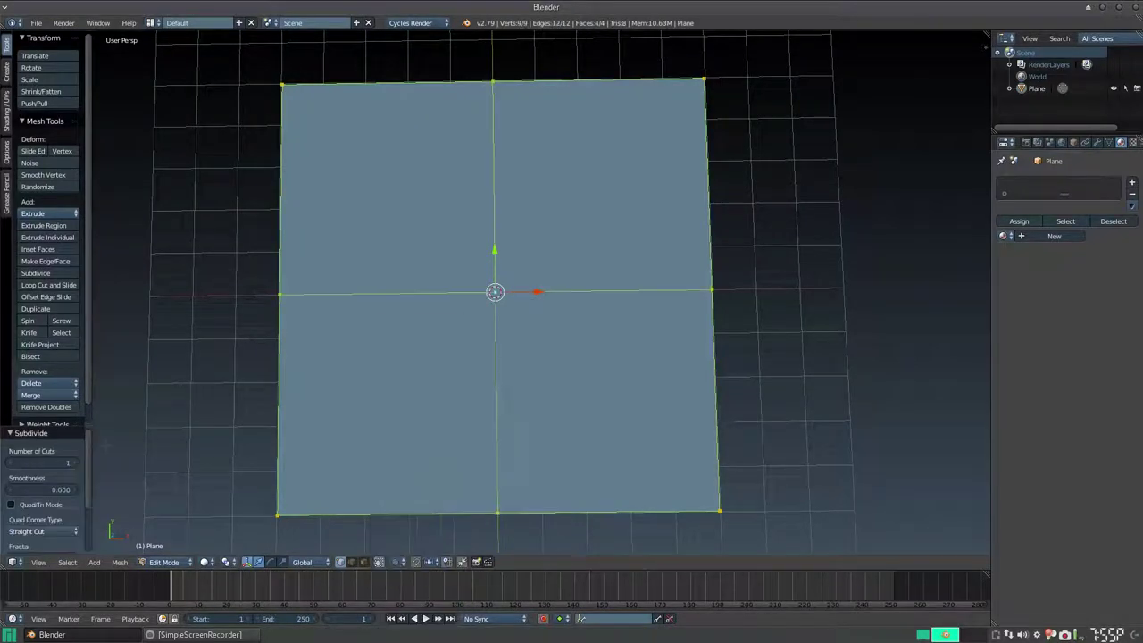
left_click(79, 462)
left_click(79, 462)
left_click(79, 462)
left_click(78, 463)
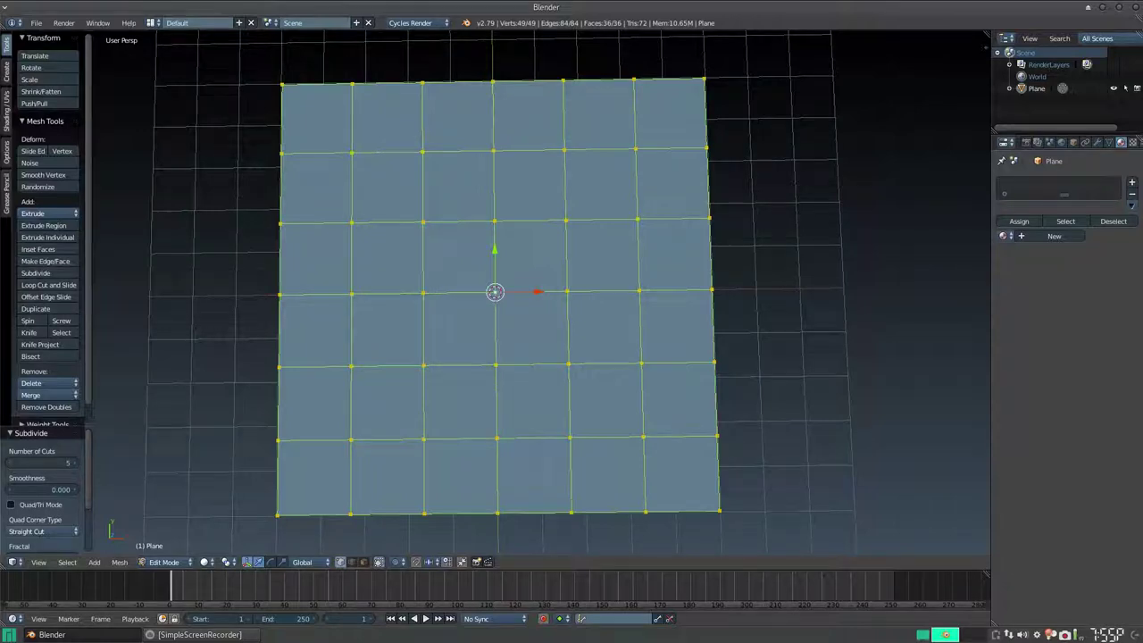
left_click(363, 562)
Select ten faces across the second row, a diagonal path, the bottom row and right column.
right_click(672, 184)
right_click(601, 184, "shift")
right_click(529, 185, "shift")
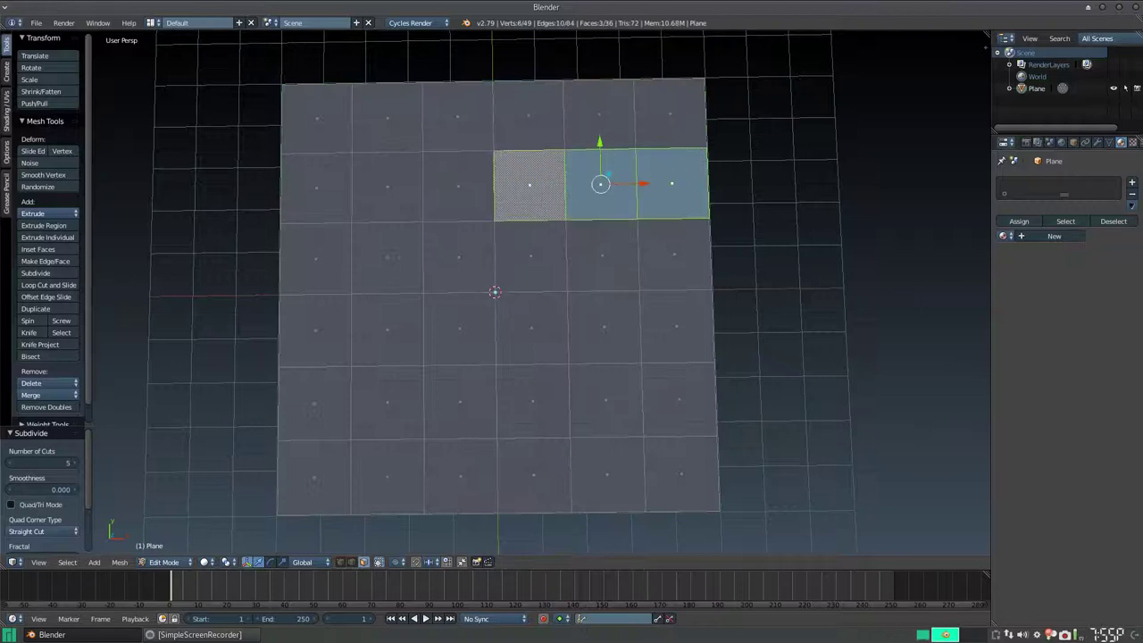
right_click(459, 257, "shift")
right_click(459, 328, "shift")
right_click(532, 328, "shift")
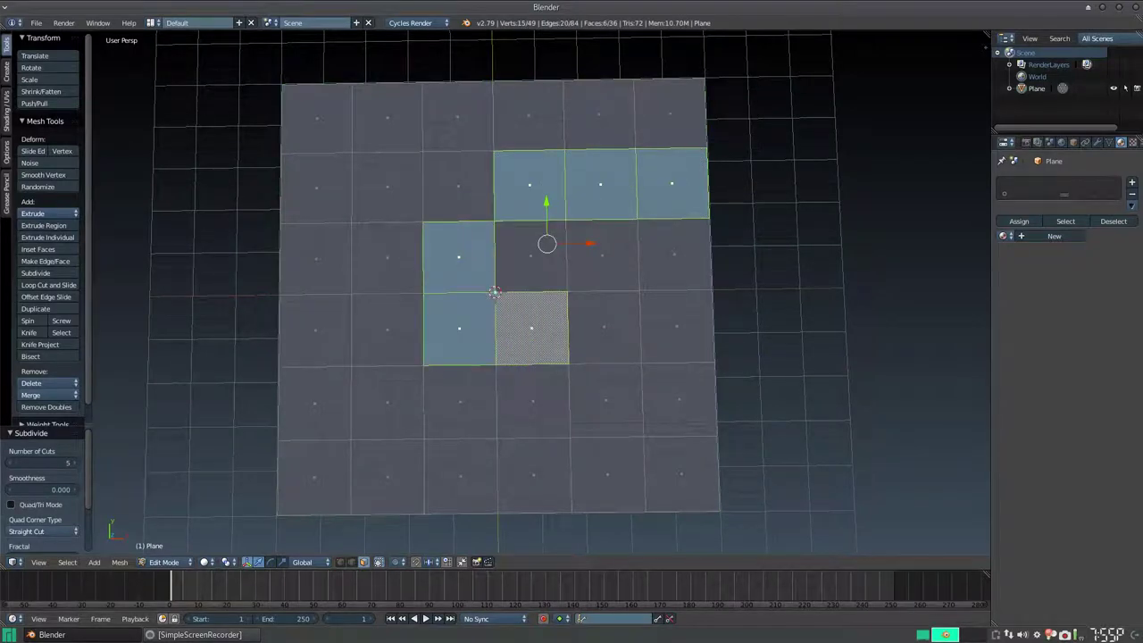
right_click(605, 400, "shift")
right_click(534, 475, "shift")
right_click(461, 475, "shift")
right_click(679, 400, "shift")
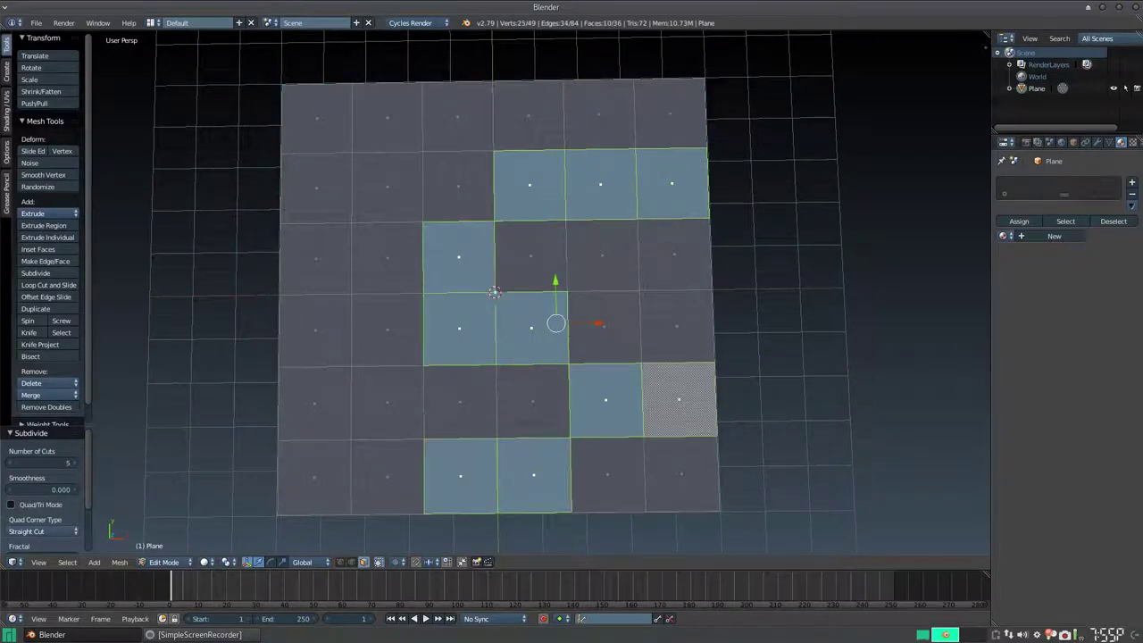
Delete the selected faces and orbit to look down on the cut-out mesh.
key("x")
left_click(572, 377)
middle_click_drag(571, 377, 571, 429)
scroll(496, 295, "up", 2)
scroll(495, 295, "down", 2)
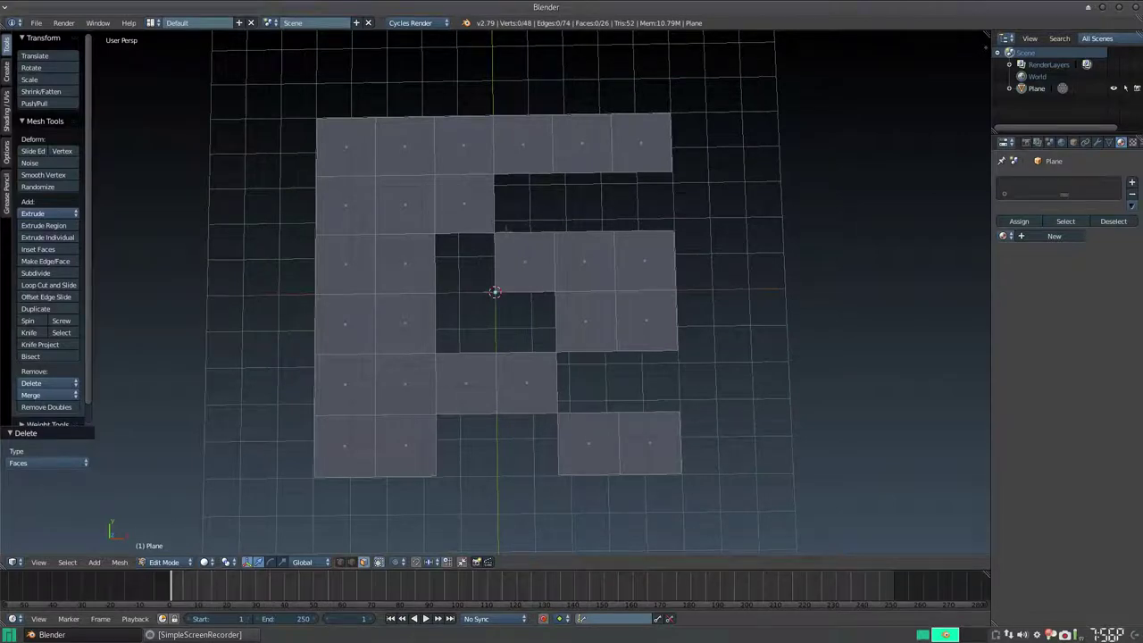
Search the add-ons for 'f2', enable Mesh: F2, and close the preferences window.
key("ctrl+alt+u")
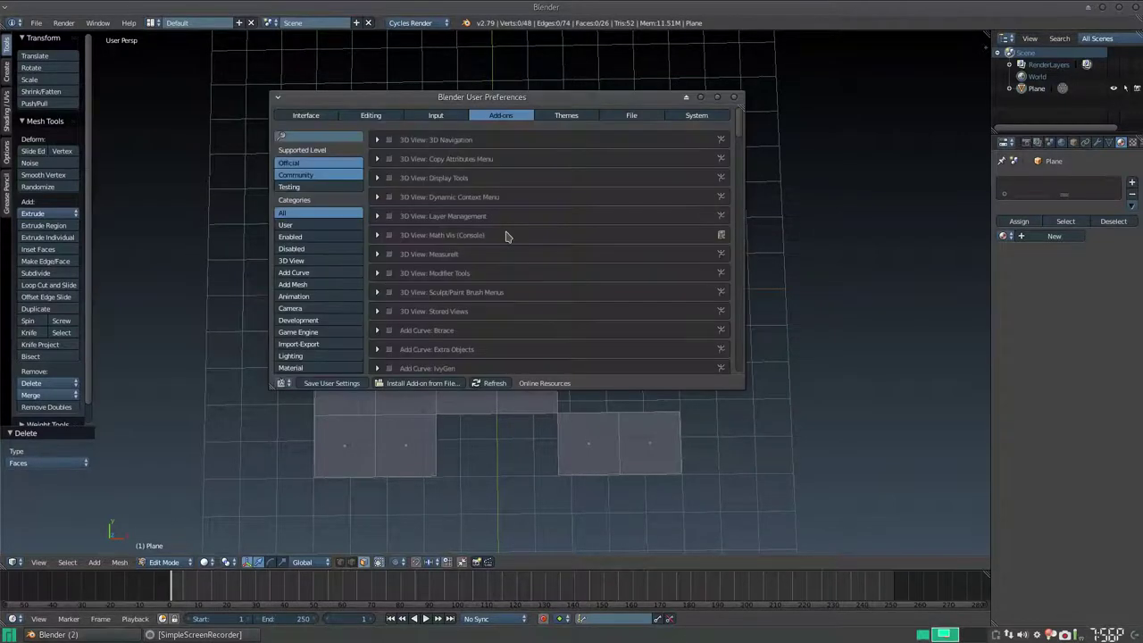
left_click(327, 137)
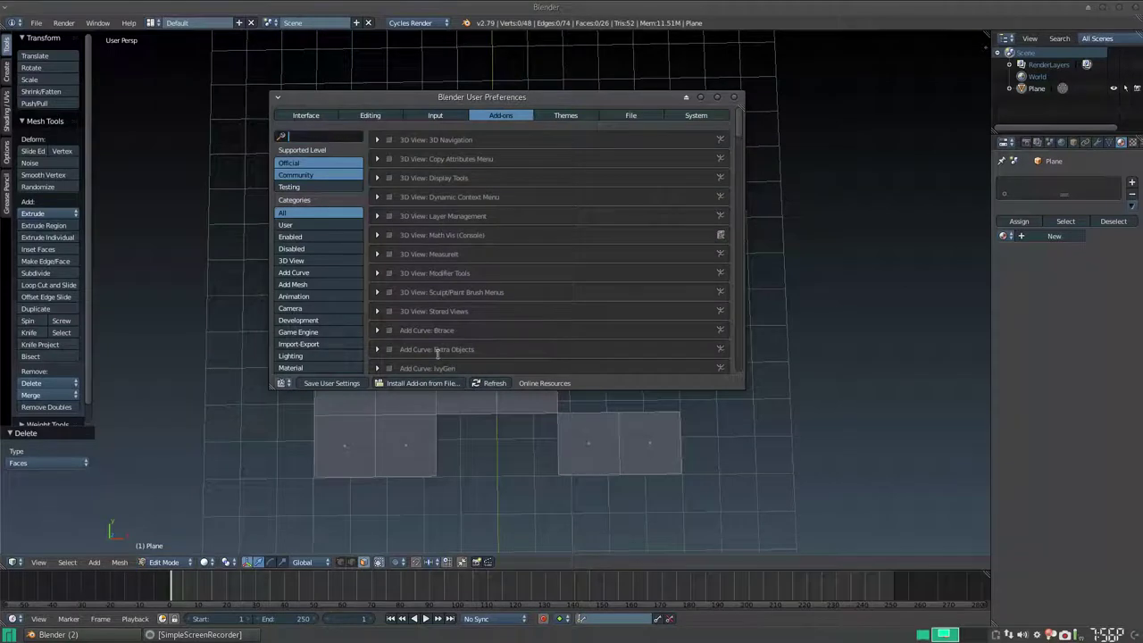
type("f2")
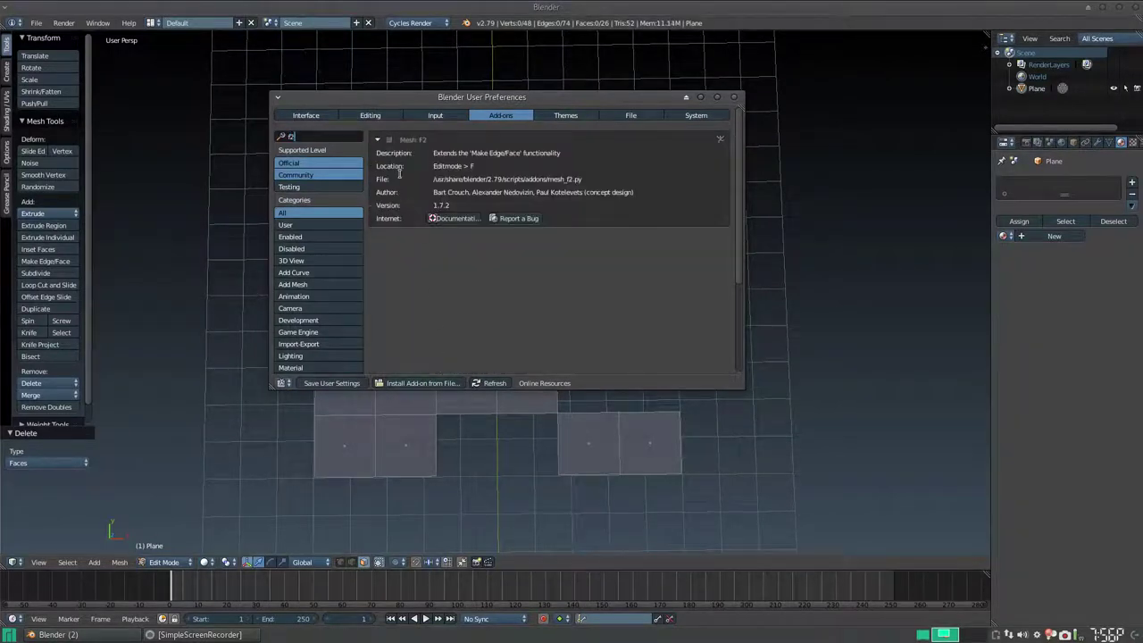
left_click(389, 140)
left_click(388, 140)
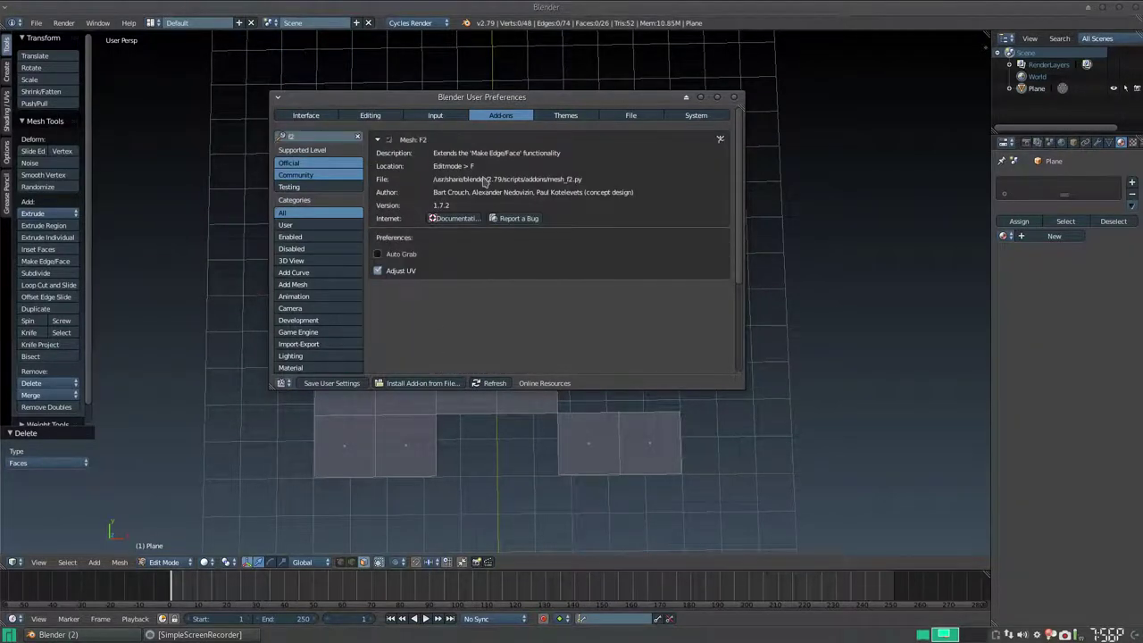
left_click(743, 93)
scroll(494, 292, "up", 3)
Switch to vertex select and fill the top notch's corner gap with F, undoing one extra fill.
scroll(494, 292, "down", 5)
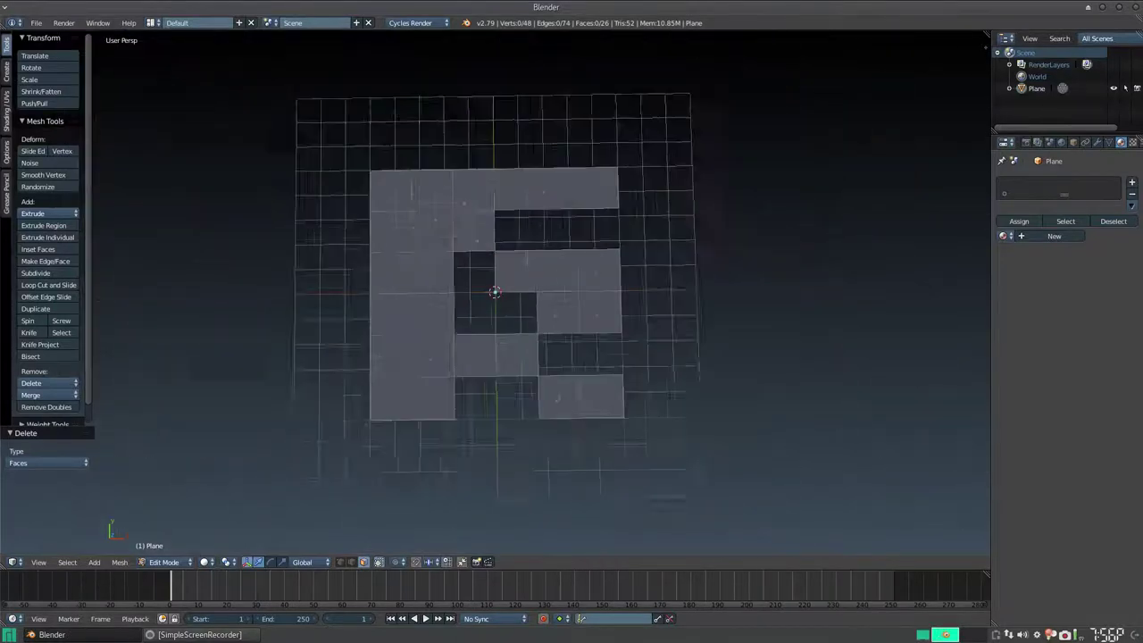
scroll(517, 257, "up", 2)
scroll(517, 257, "up", 1)
scroll(517, 258, "up", 2)
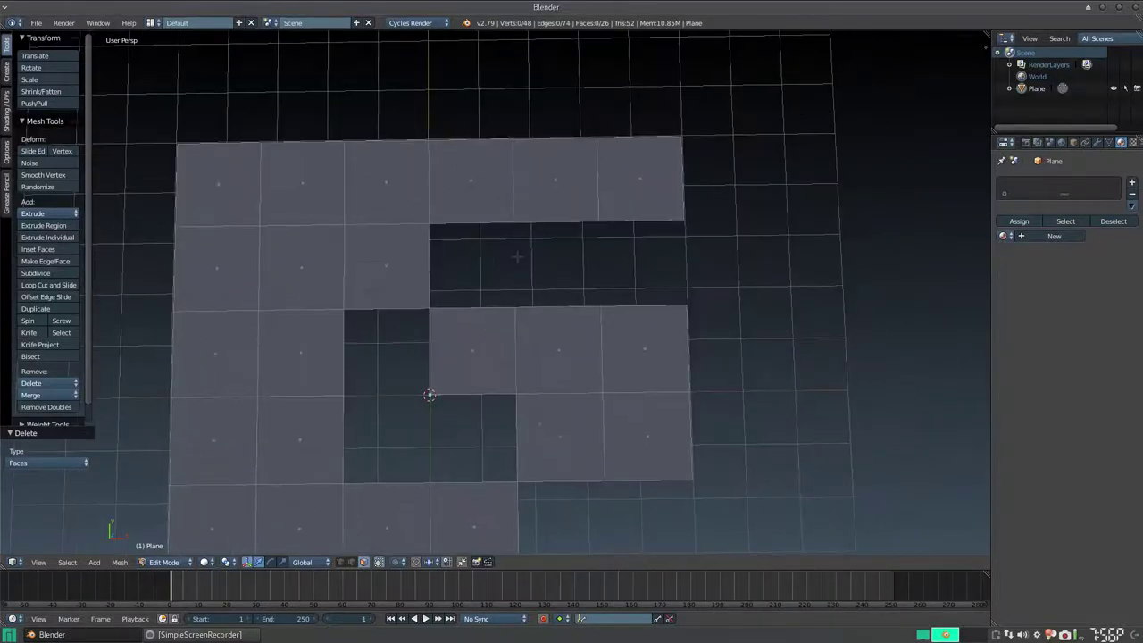
left_click(352, 561)
left_click(340, 562)
right_click(441, 243)
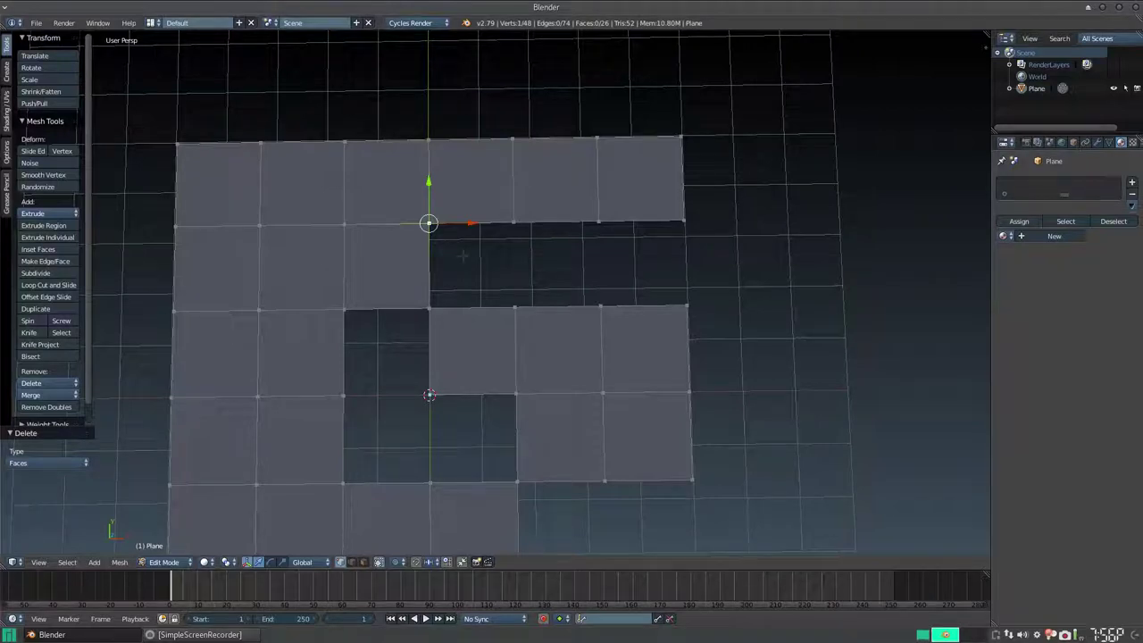
key("f")
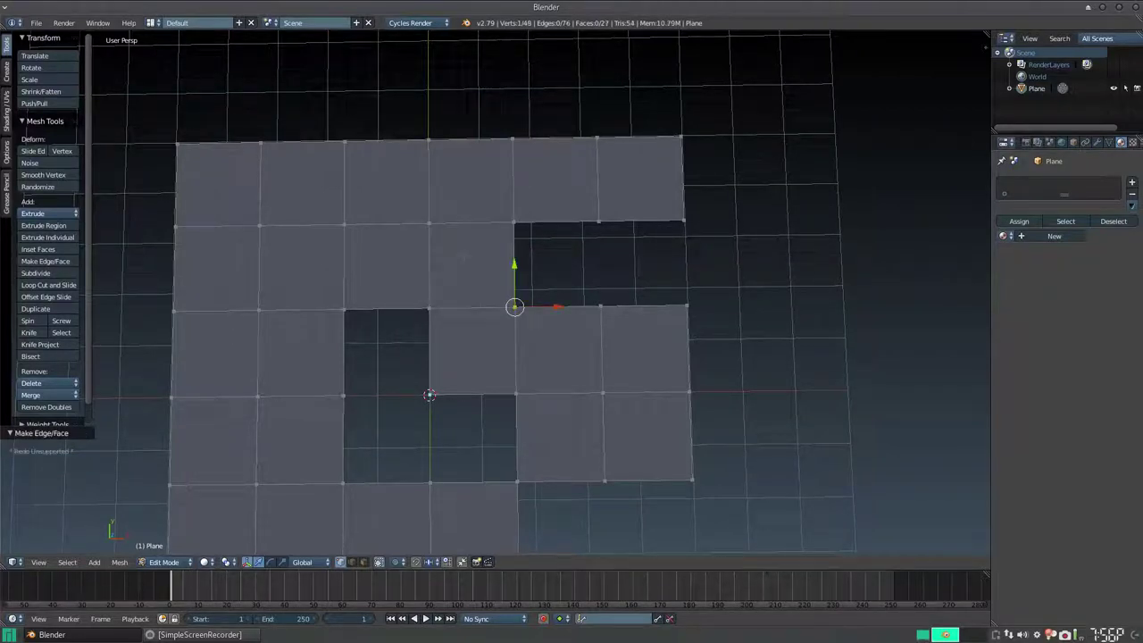
key("f")
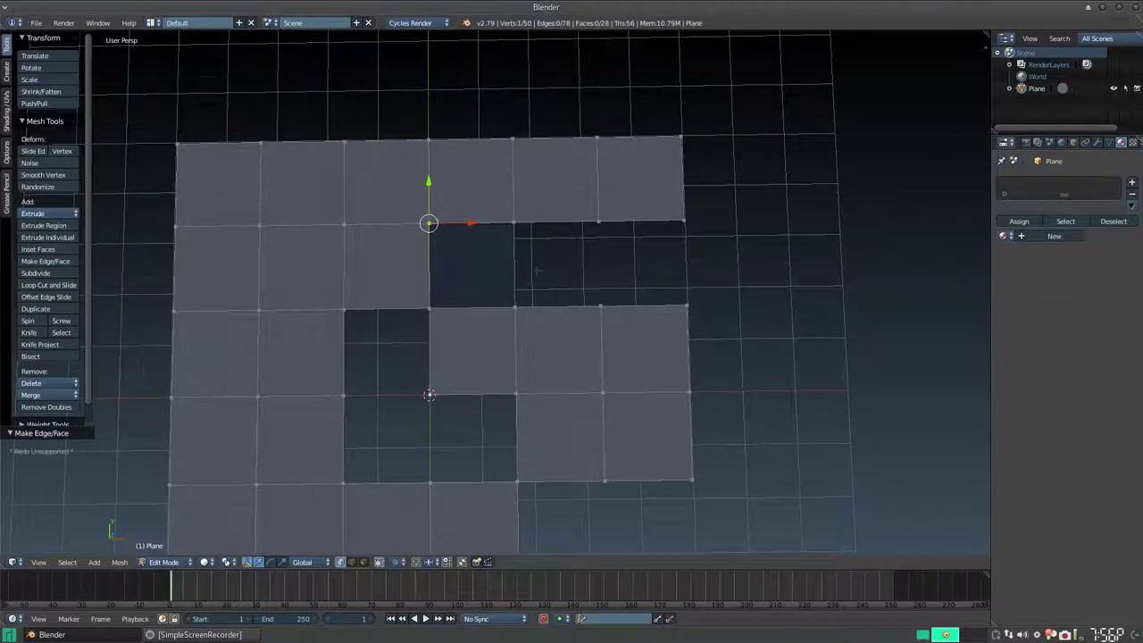
key("ctrl+z")
Fill the remaining top notches and the left notch with faces from their corner vertices.
right_click(514, 222)
key("f")
right_click(600, 222)
key("f")
right_click(343, 309)
key("f")
key("f")
key("f")
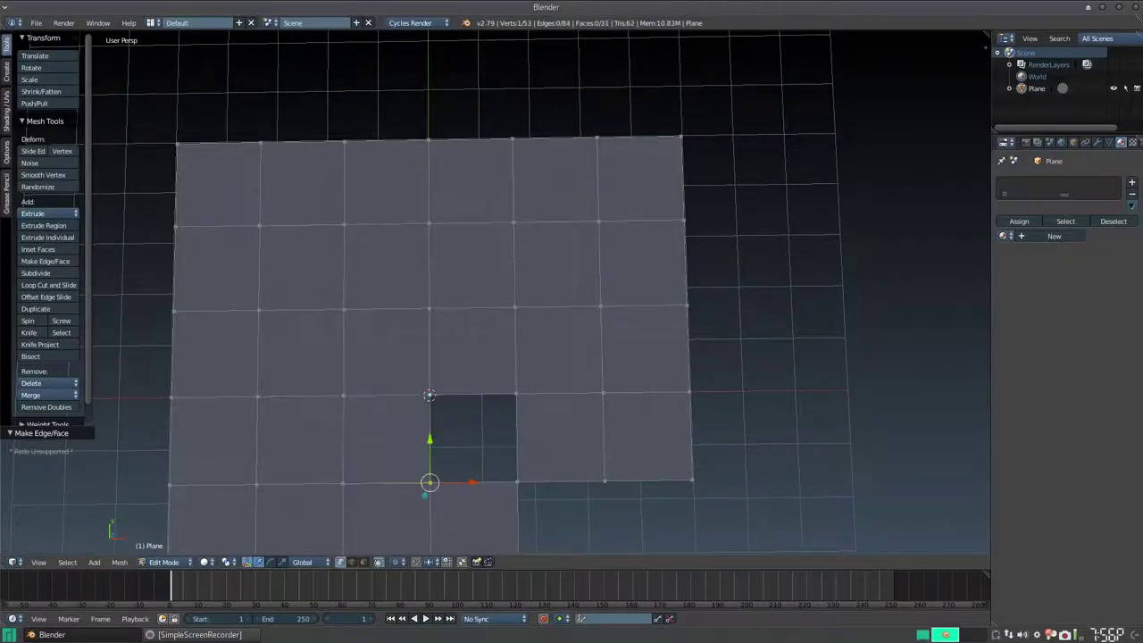
Select the border edges around the hole beside the origin, dropping the stray corners.
middle_click_drag(430, 394, 452, 214)
scroll(453, 215, "up", 2)
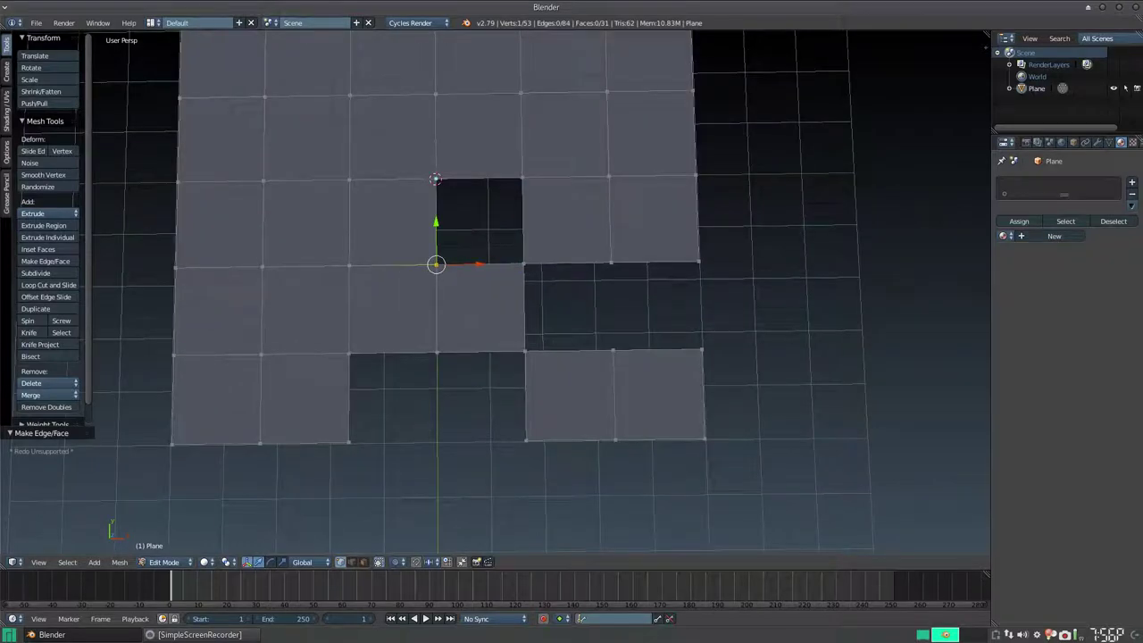
left_click(567, 262, "alt+shift")
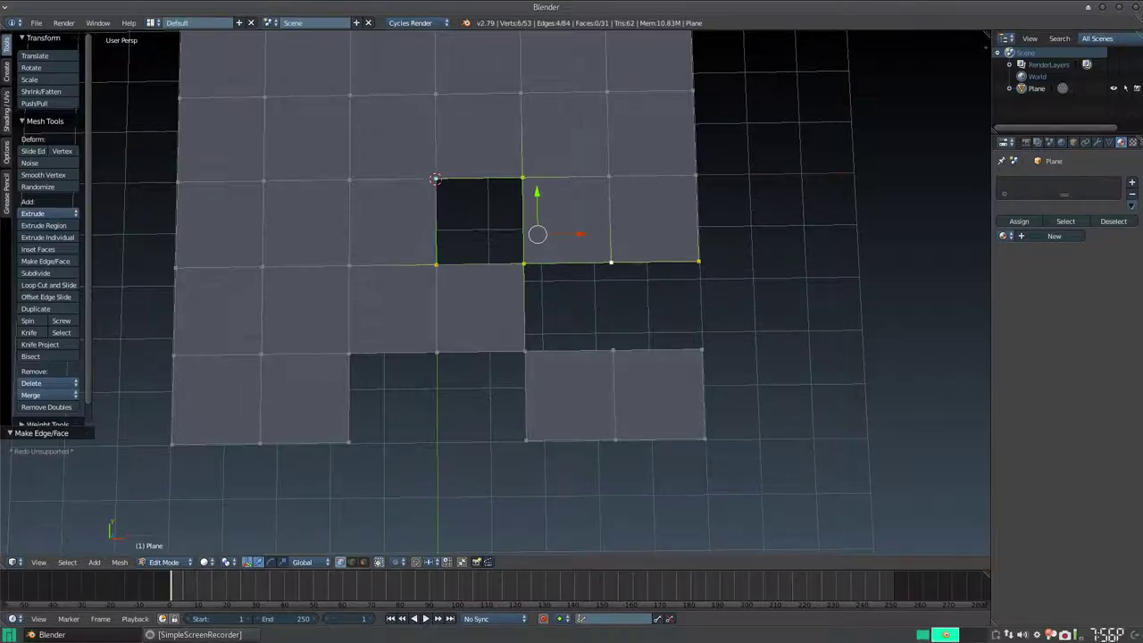
key("a")
left_click(569, 350, "alt")
left_click(567, 262, "alt+shift")
left_click(522, 177, "shift")
left_click(526, 439, "shift")
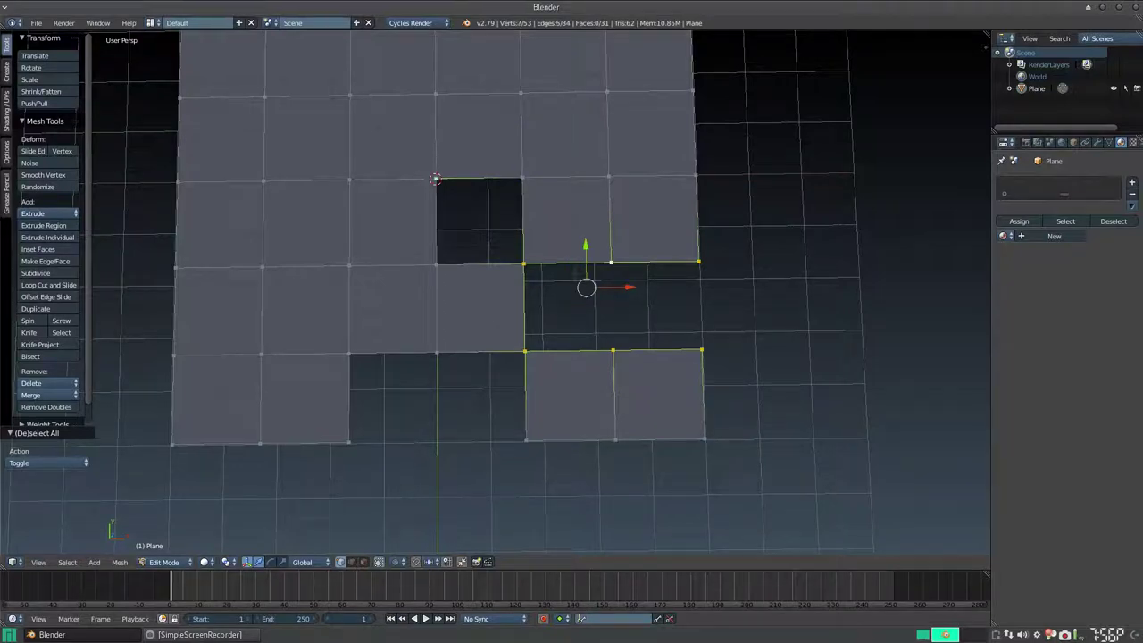
Run Bridge Edge Loops on the selected edges, deselect the left vertices, and bridge again.
key("space")
type("bridge")
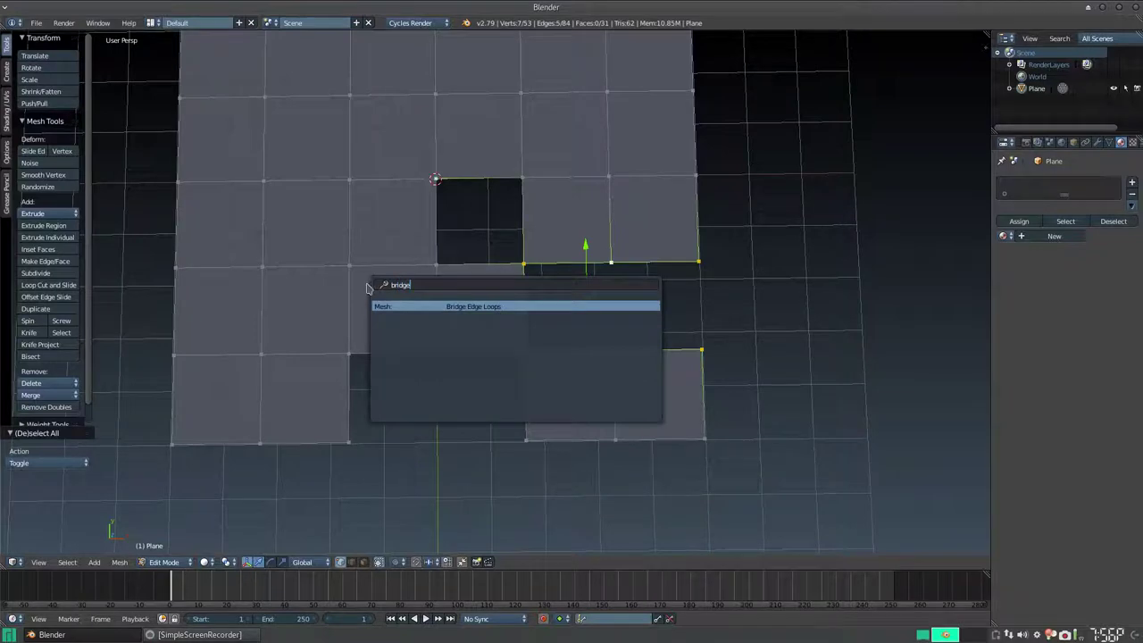
key("Return")
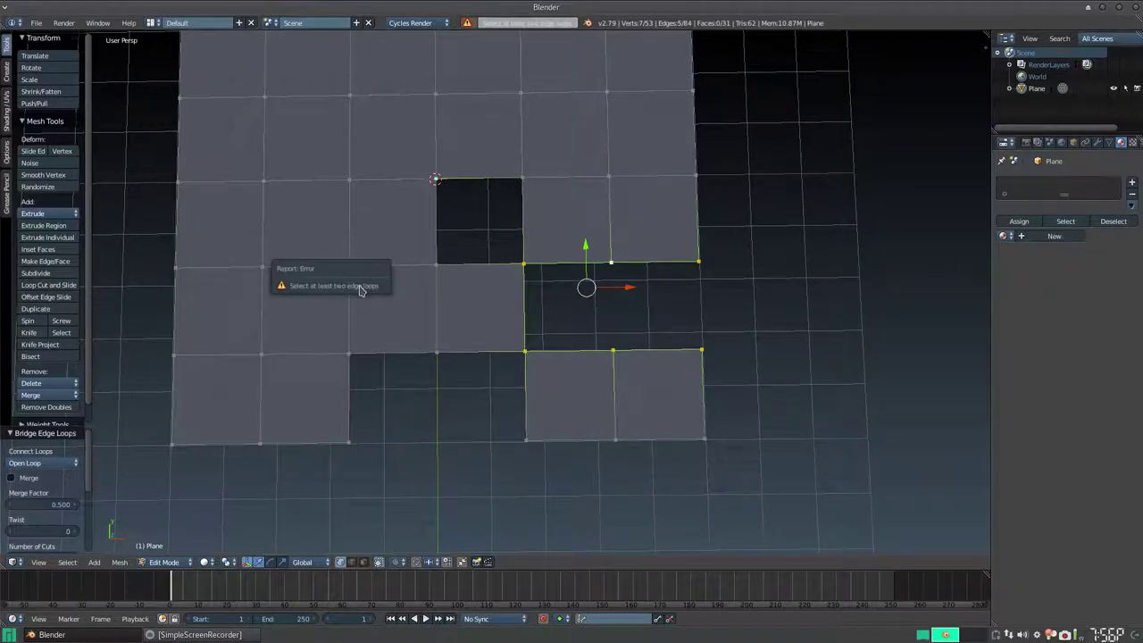
right_click(524, 263, "shift")
right_click(524, 350, "shift")
key("space")
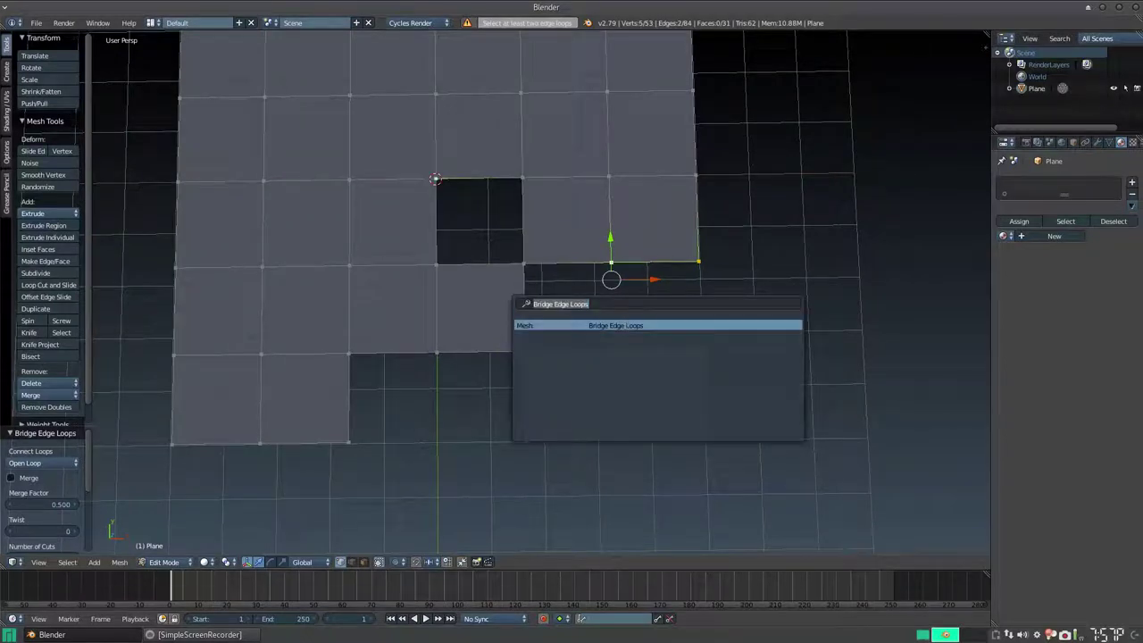
key("Return")
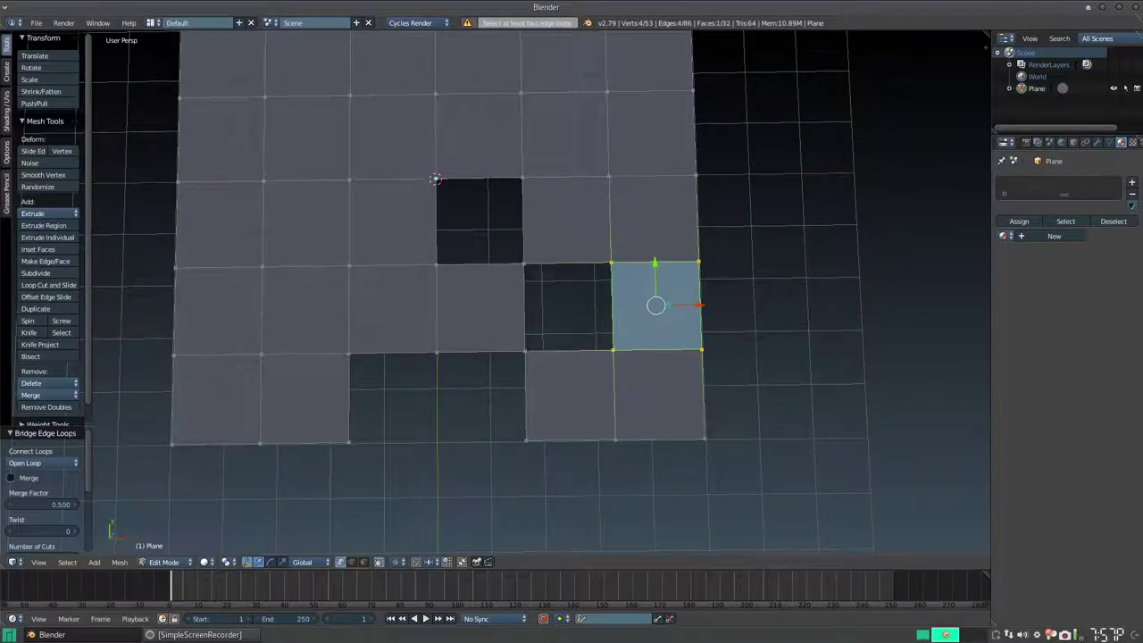
right_click(523, 263)
key("f")
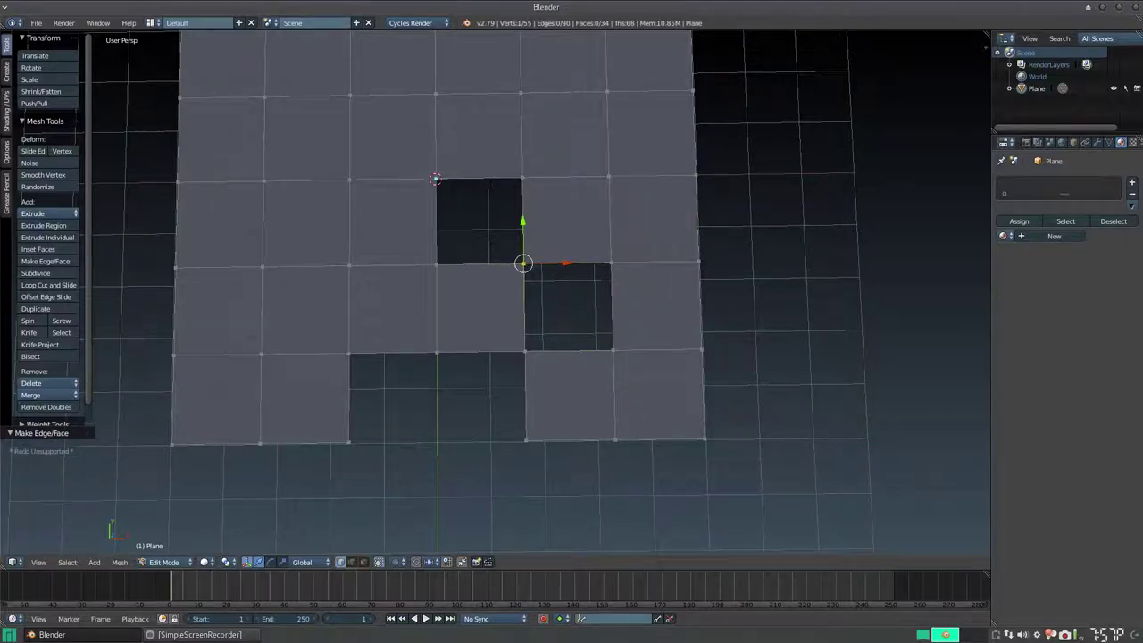
right_click(446, 189)
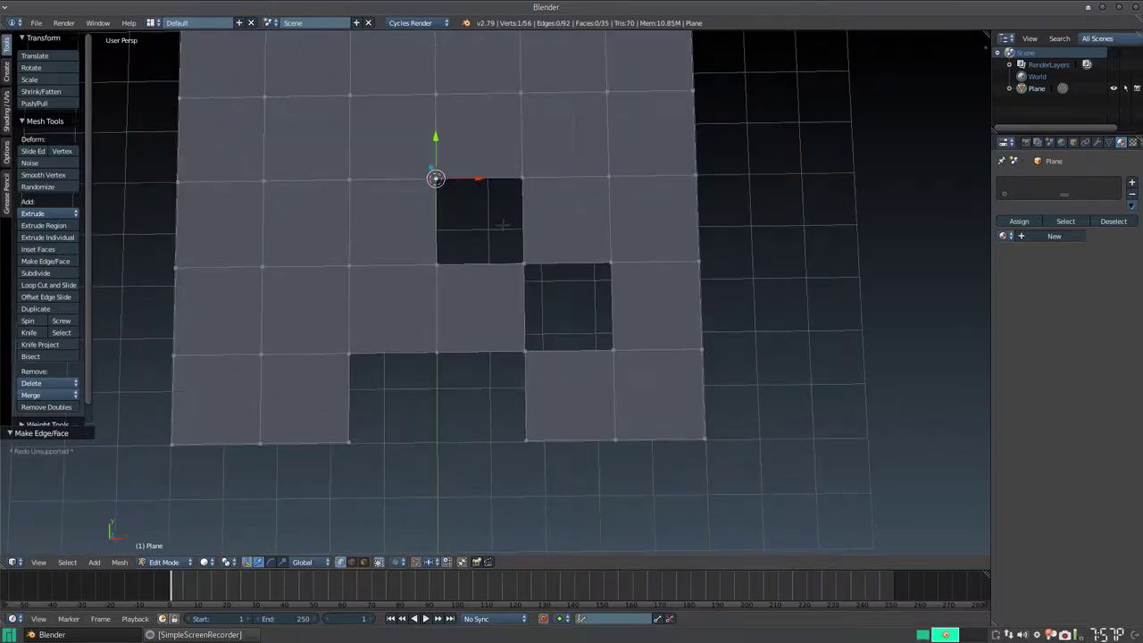
key("ctrl+z")
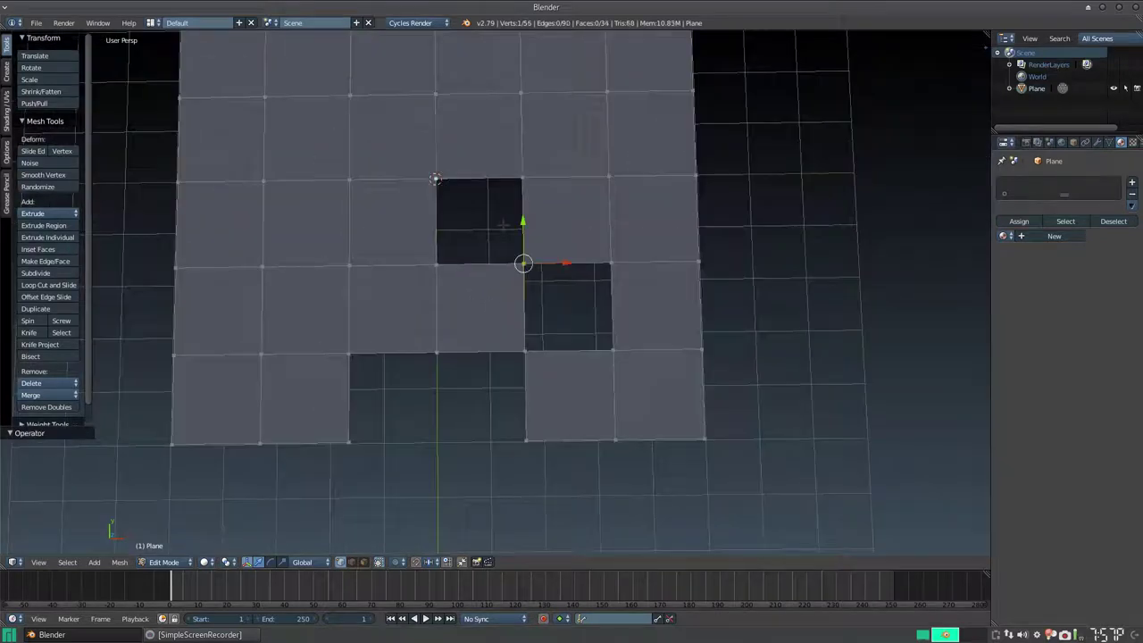
key("ctrl+z")
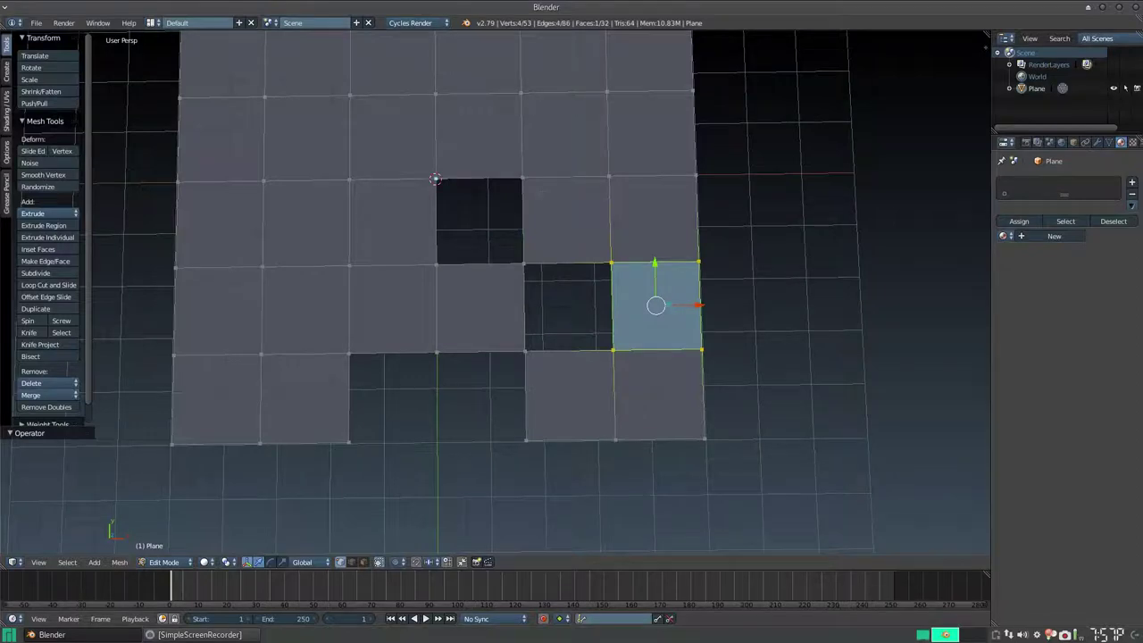
scroll(496, 295, "down", 2)
middle_click_drag(496, 268, 476, 330, "shift")
Circle-select a band of faces around the middle in face mode and delete them.
key("3")
key("a")
key("c")
mouse_move(561, 250)
left_mouse_down()
mouse_move(357, 248)
mouse_move(352, 287)
mouse_move(452, 373)
mouse_move(630, 357)
left_mouse_up()
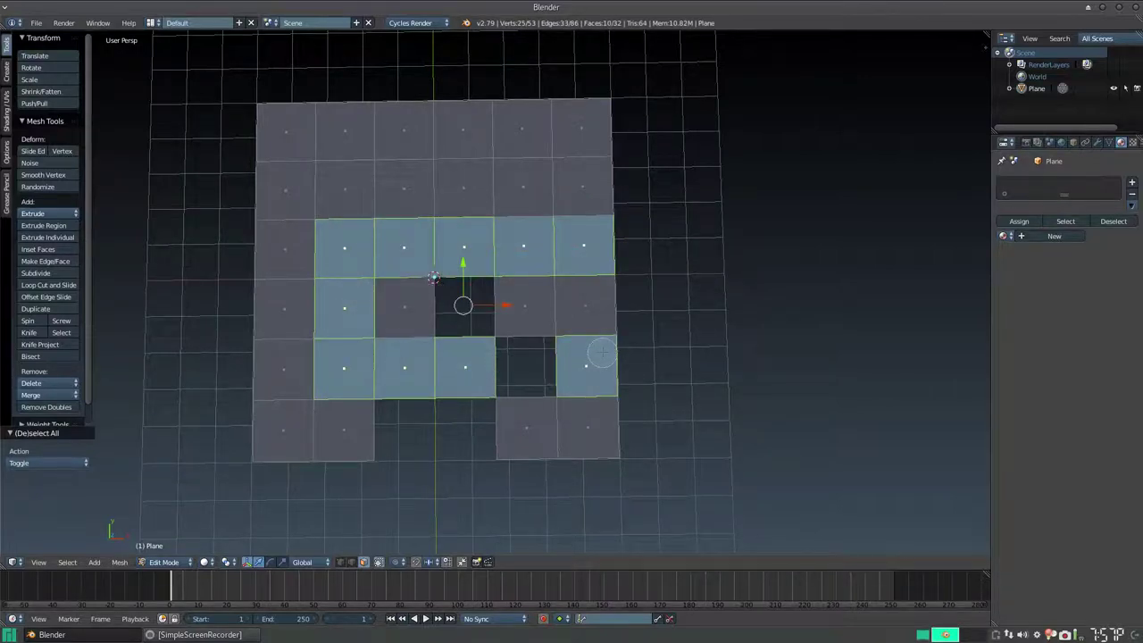
key("x")
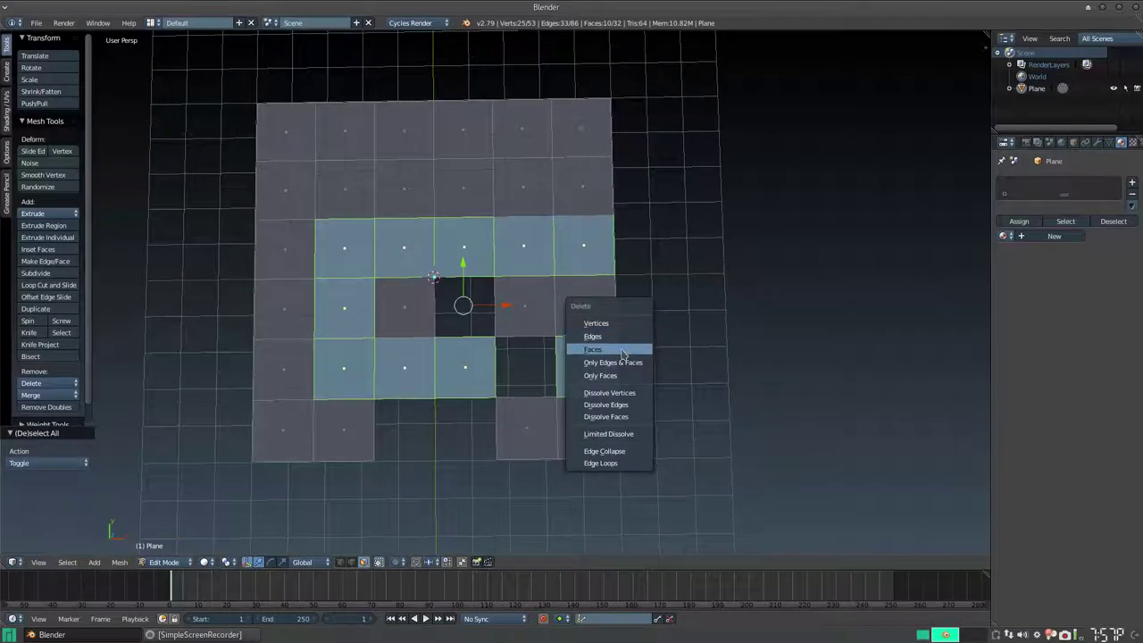
left_click(623, 349)
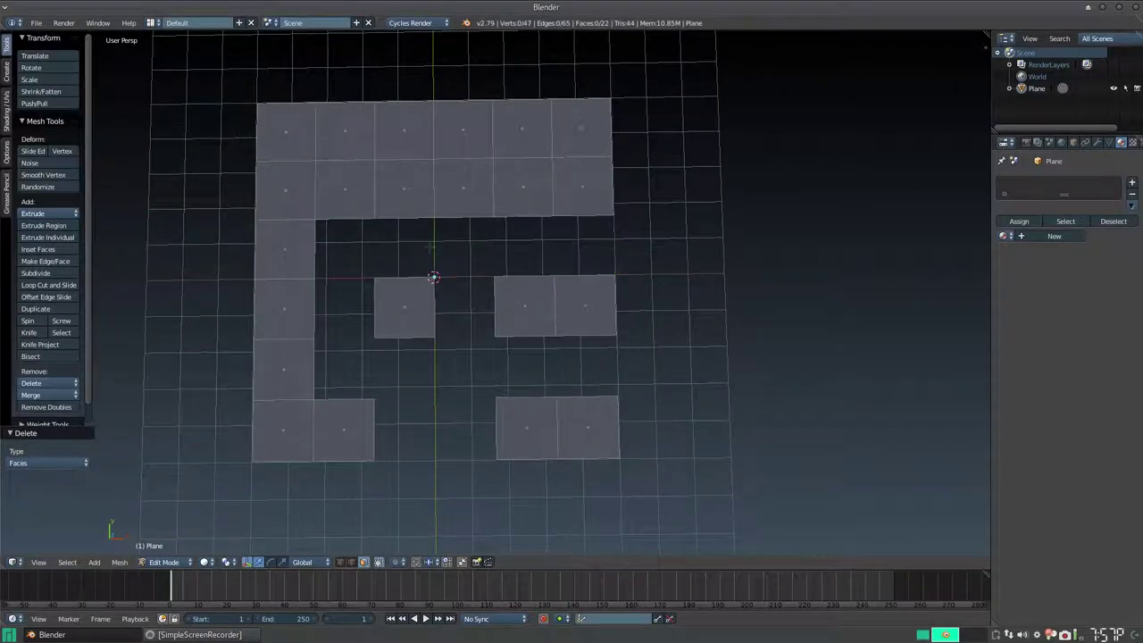
middle_click_drag(414, 267, 413, 296)
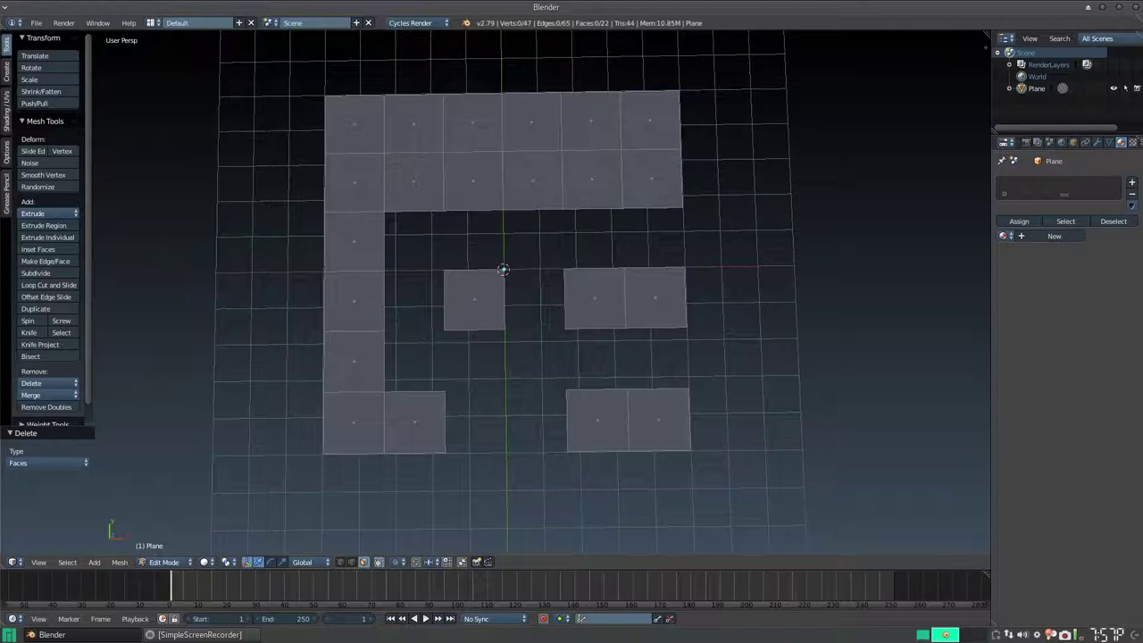
In vertex mode, select the inner corner vertex below the top bar and zoom in on it.
left_click(340, 562)
right_click(384, 210)
scroll(428, 236, "up", 3)
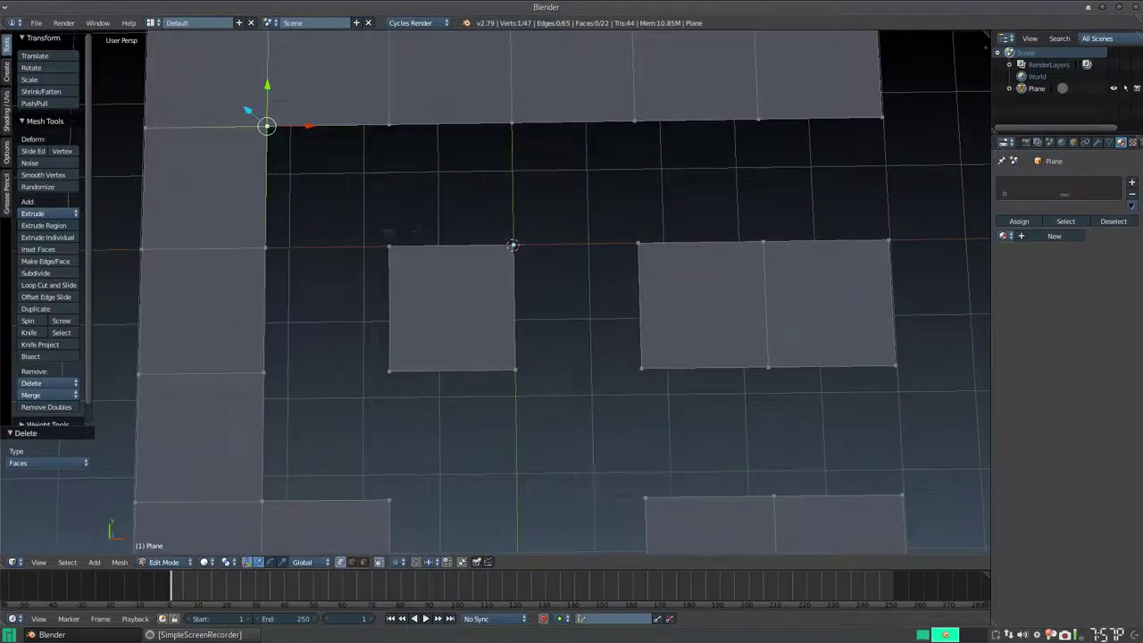
middle_click_drag(428, 236, 469, 285, "shift")
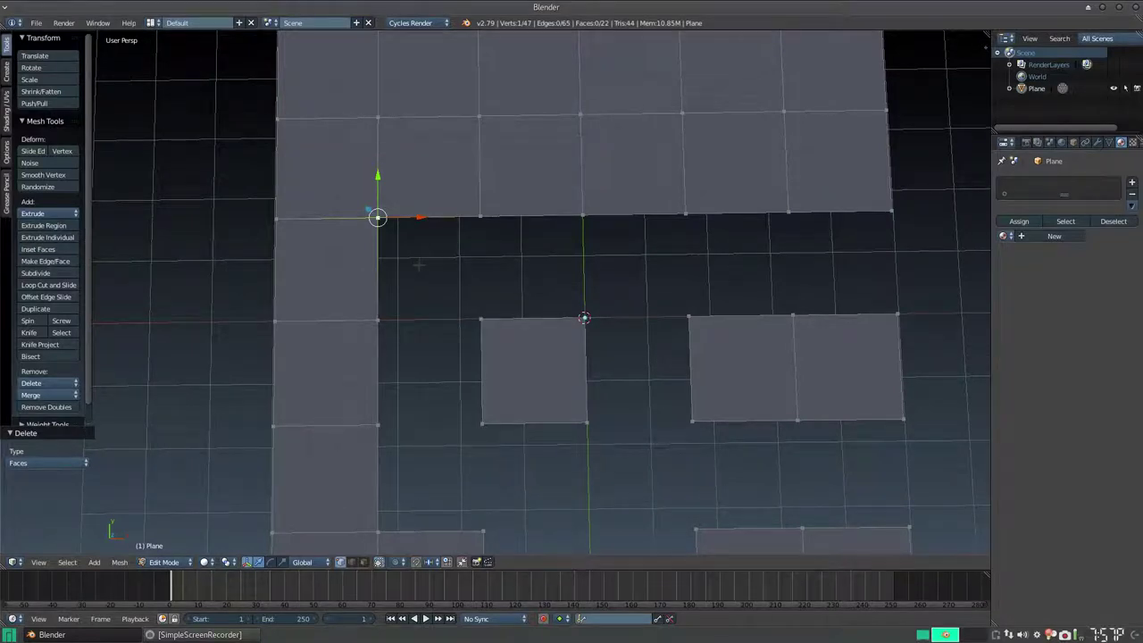
Fill the corner gap, then make a face from four vertices around the next gap.
key("f")
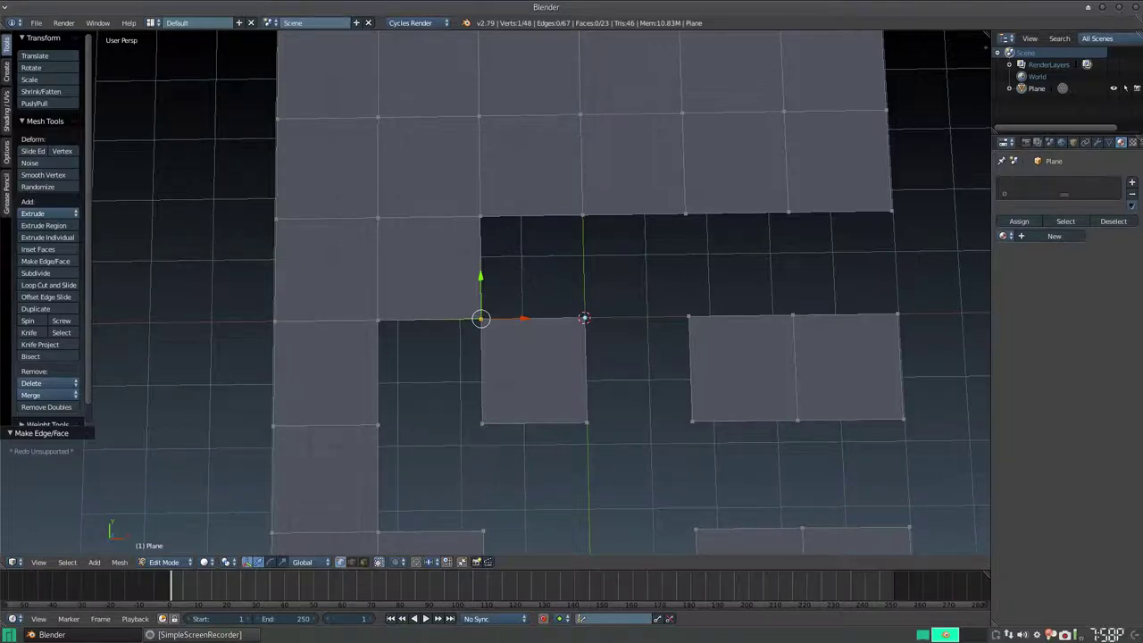
right_click(481, 217)
right_click(481, 318, "shift")
right_click(583, 318, "shift")
right_click(583, 214, "shift")
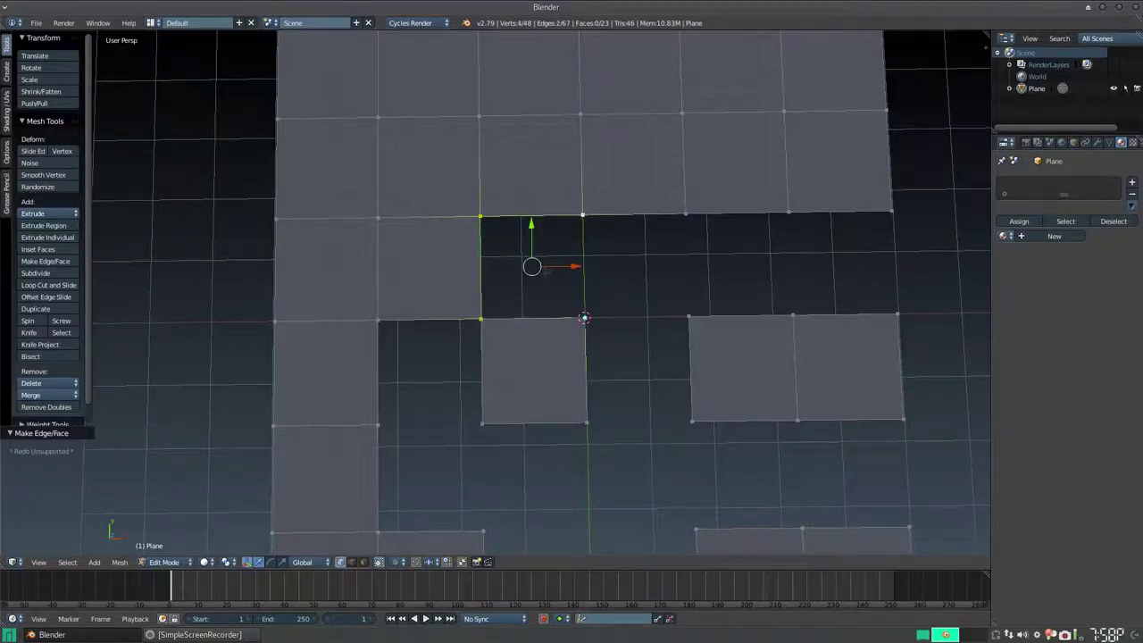
key("f")
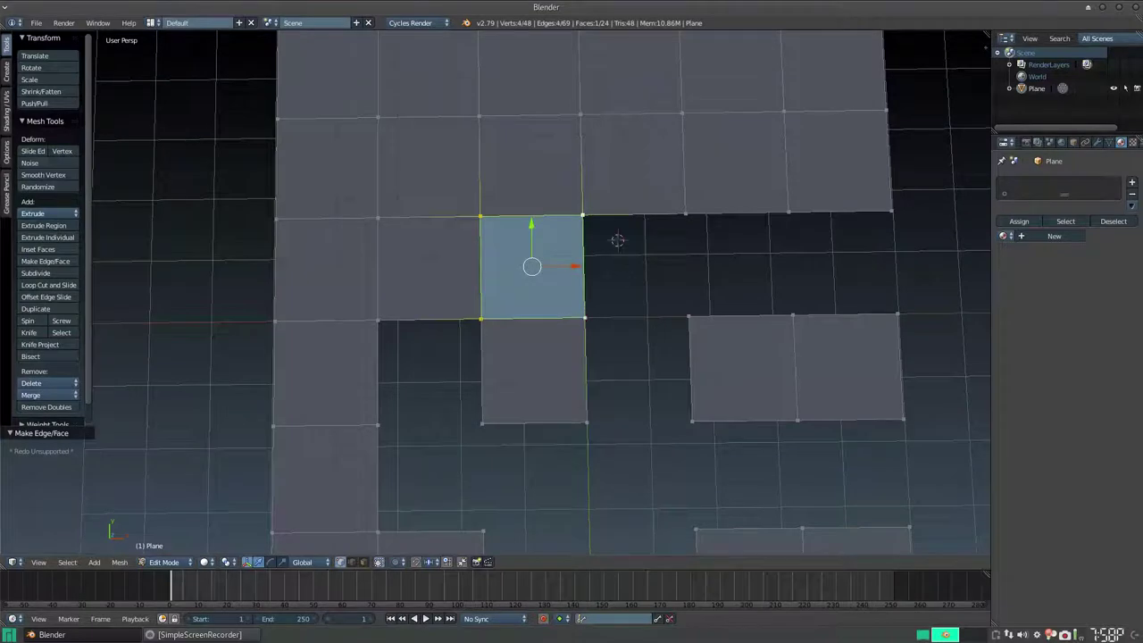
From the new face's corner vertex, keep filling the gaps along the row with F.
right_click(582, 214)
key("f")
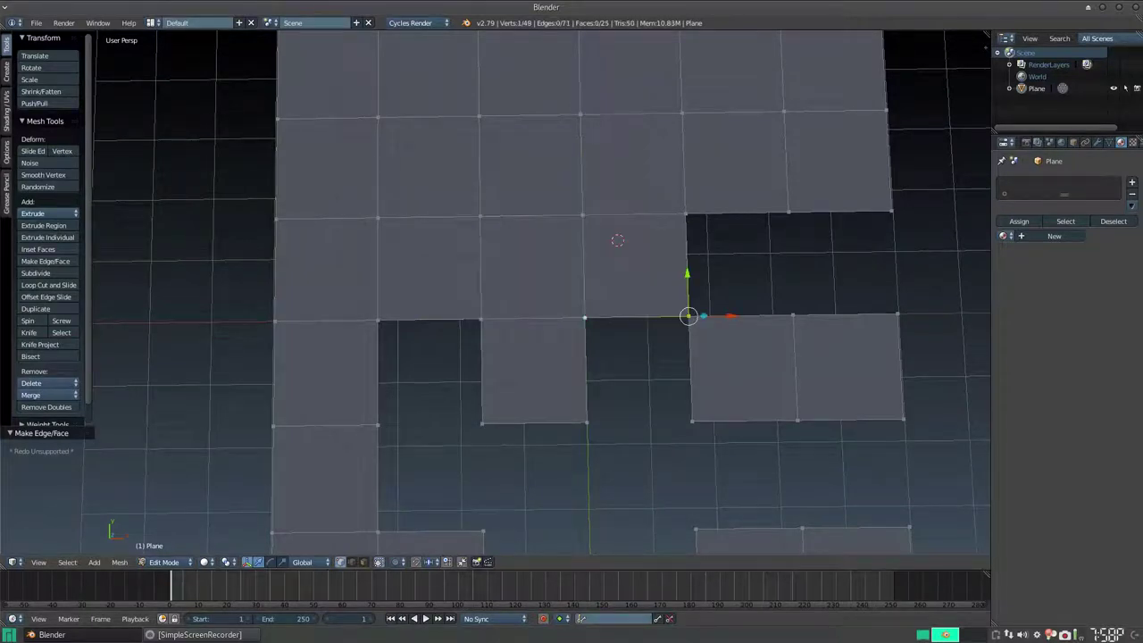
key("f")
key("f")
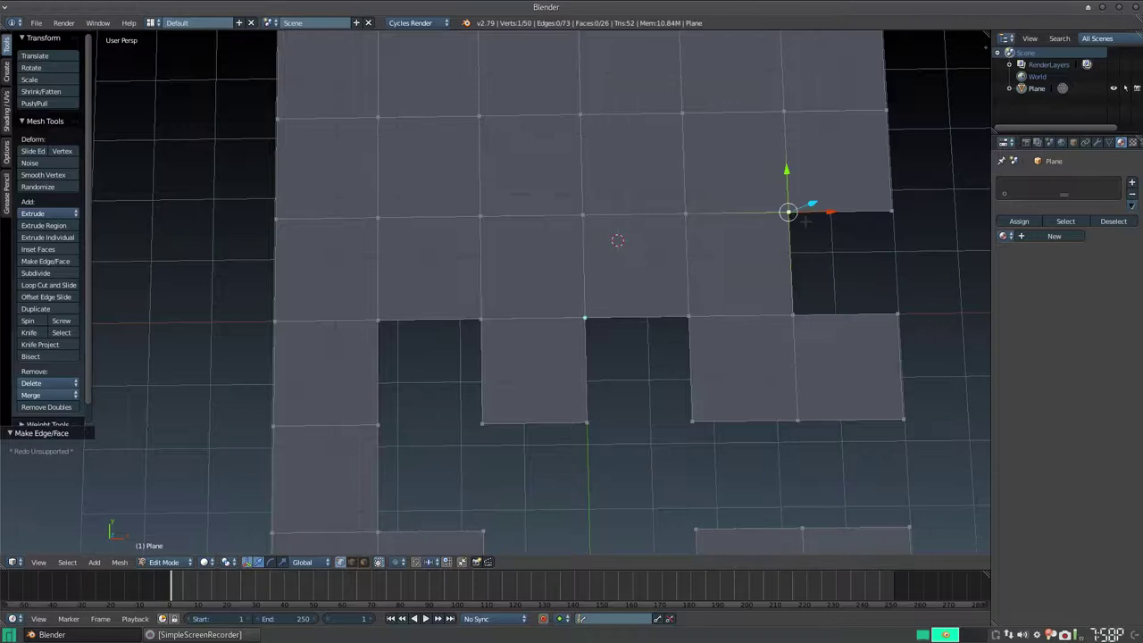
scroll(536, 295, "down", 5)
key("f")
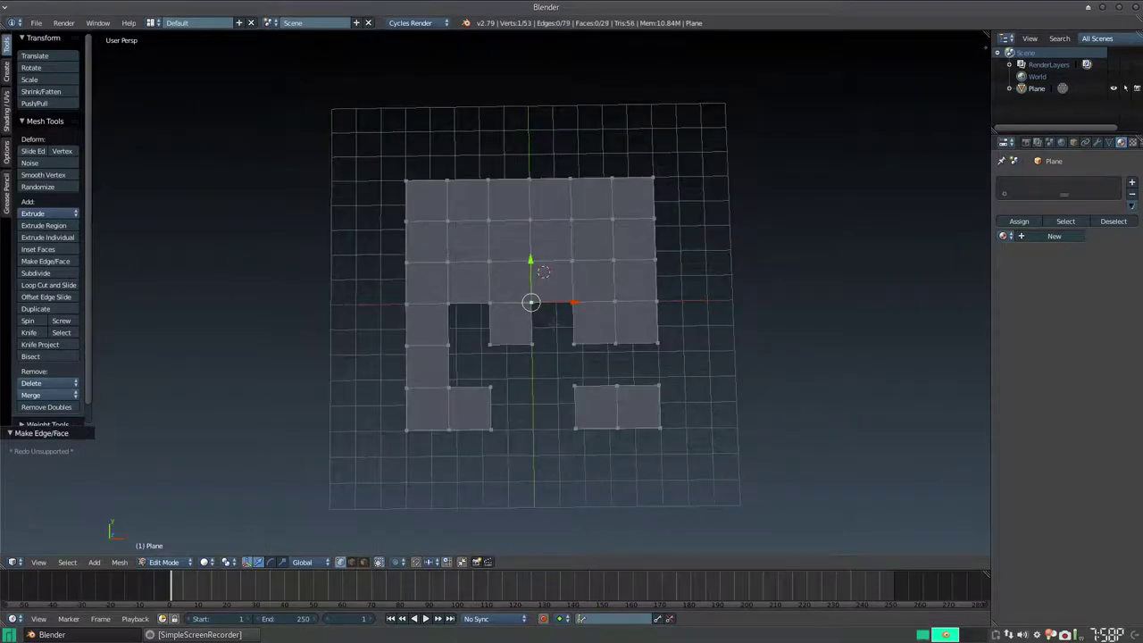
Fill the gap left of the centre and the lower-left gap with faces.
key("f")
right_click(530, 302)
middle_click_drag(531, 302, 455, 348)
right_click(454, 345)
key("f")
right_click(497, 336)
Undo and redo the last change, then orbit toward a top-down view of the plane.
scroll(498, 337, "up", 5)
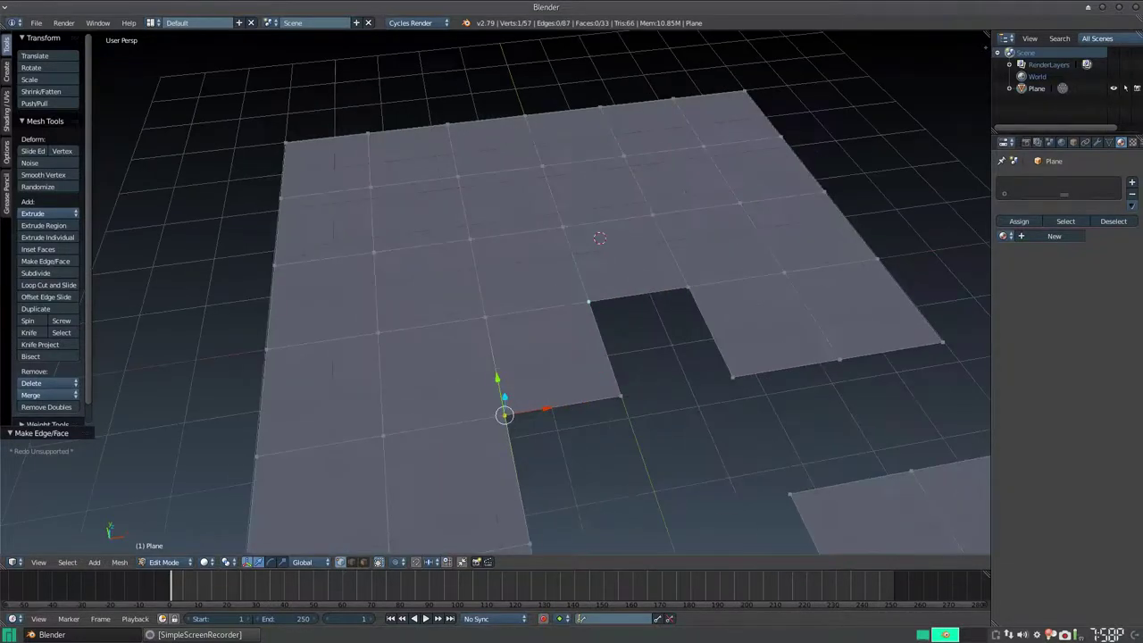
key("ctrl+z")
key("ctrl+shift+z")
scroll(566, 379, "down", 3)
middle_click_drag(554, 322, 566, 380)
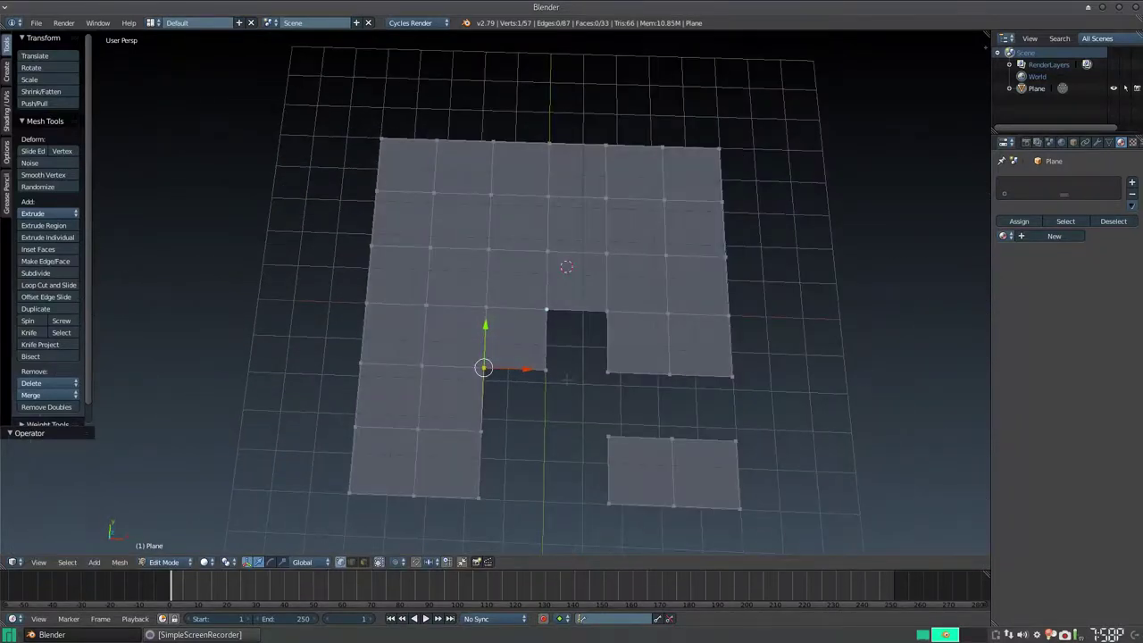
scroll(567, 379, "up", 4)
scroll(571, 295, "down", 2)
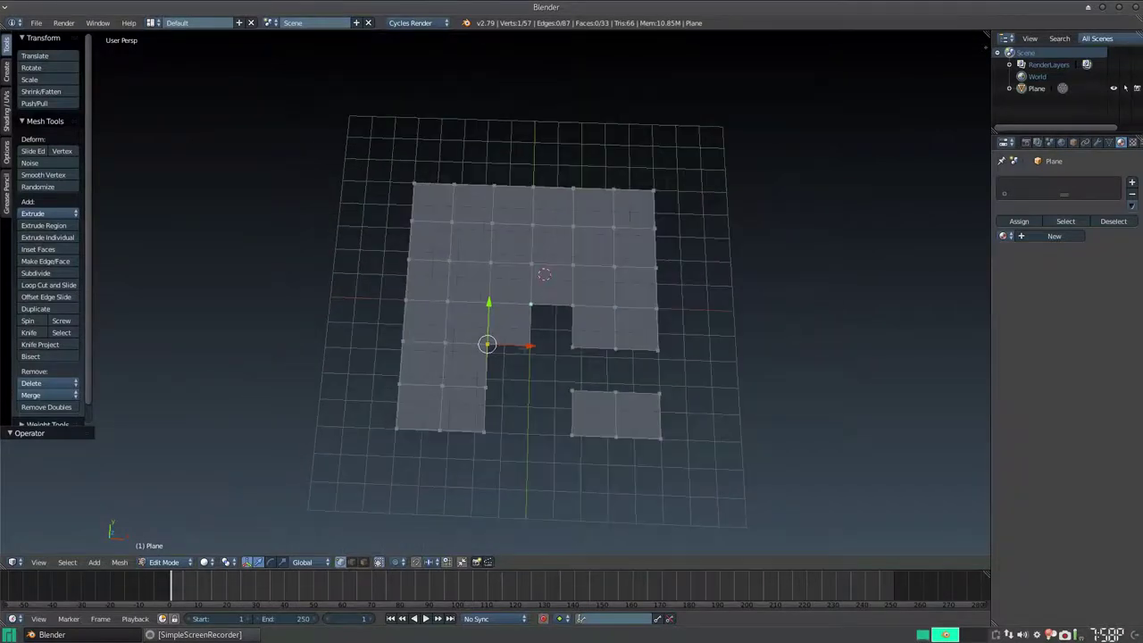
scroll(572, 295, "down", 1)
scroll(572, 295, "up", 5)
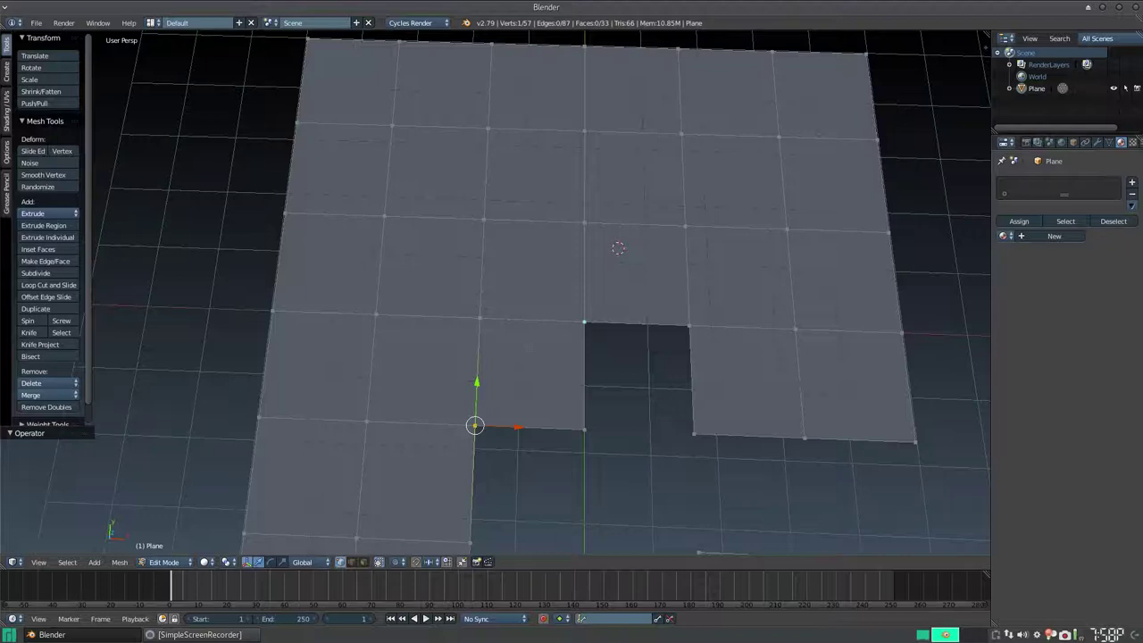
Lift the selected edge along Z and undo it, then select the corner vertex beside the empty hole.
middle_click_drag(571, 375, 571, 295)
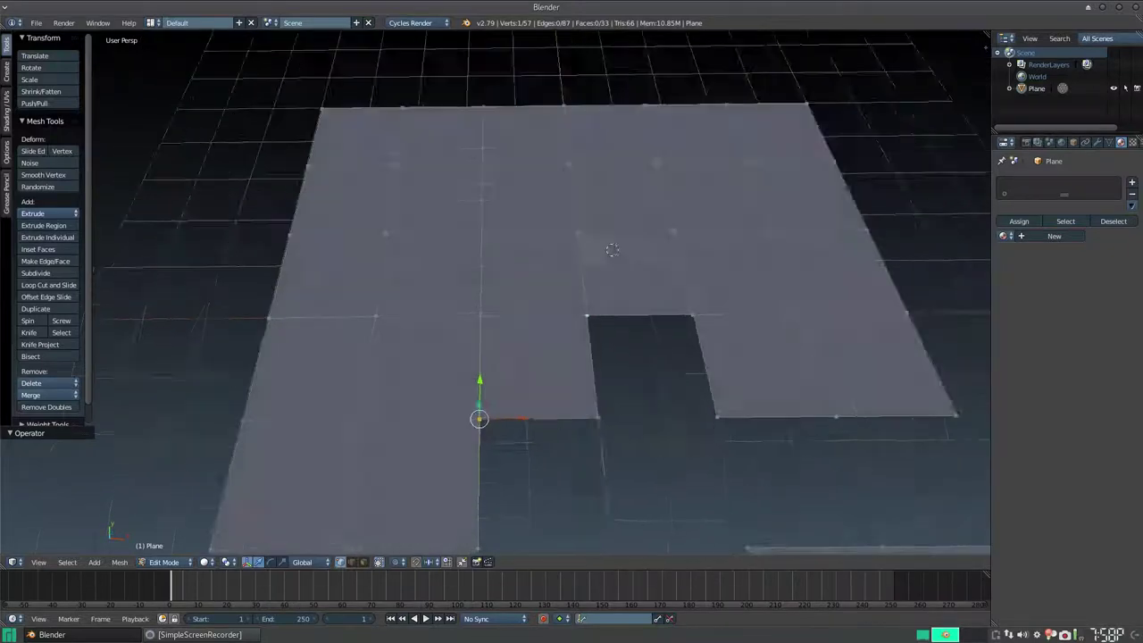
key("g")
key("z")
key("Return")
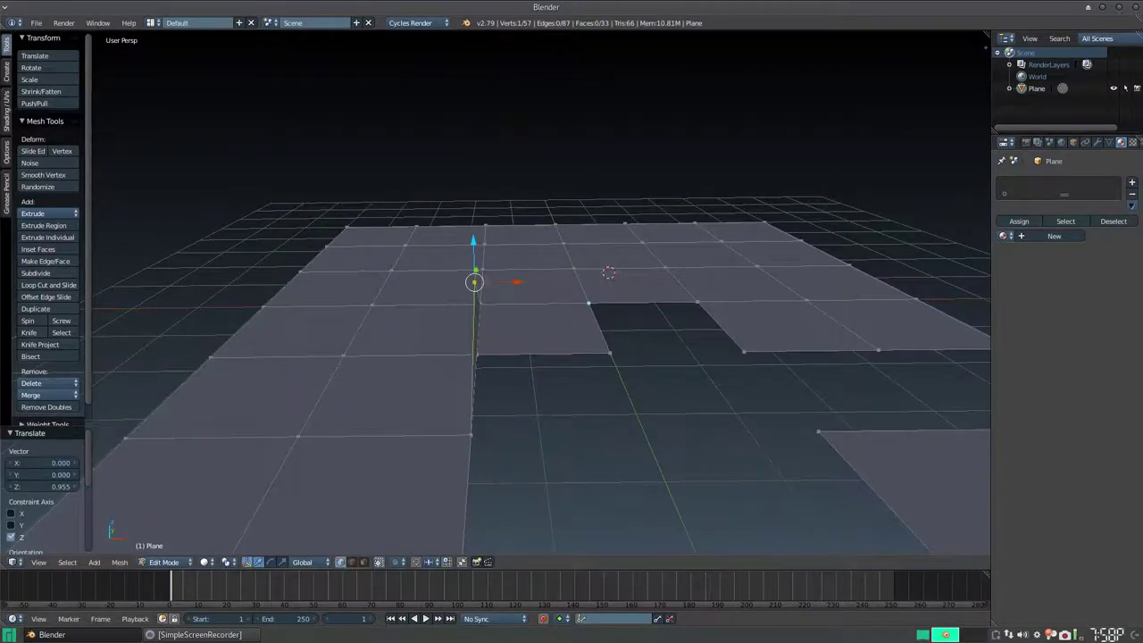
key("ctrl+z")
right_click(611, 353)
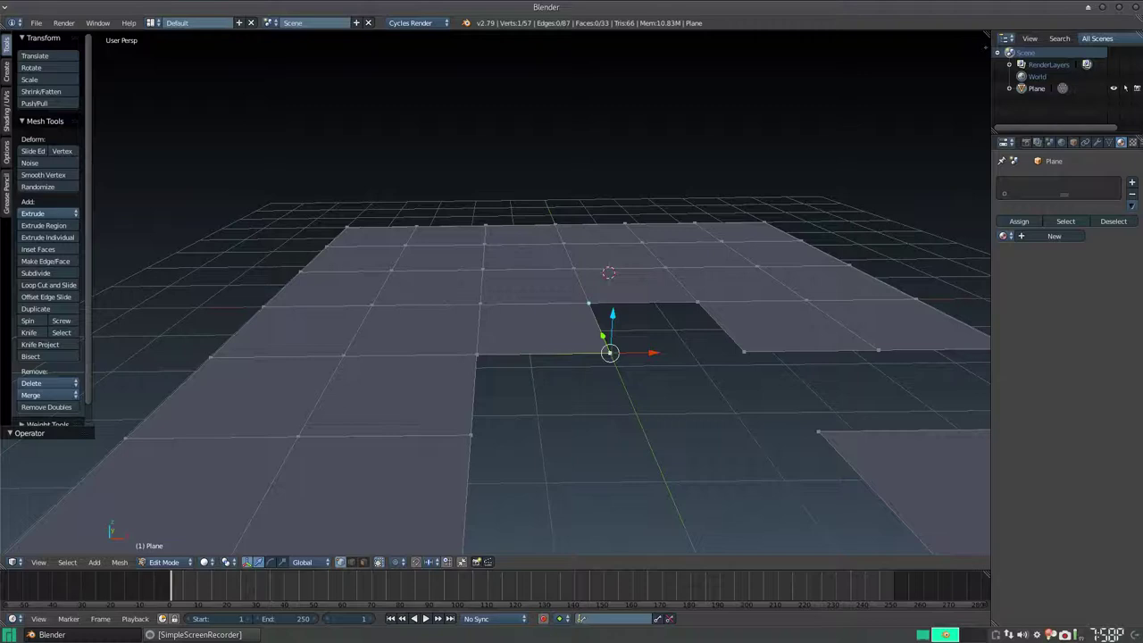
mouse_move(572, 294)
middle_mouse_down()
mouse_move(571, 384)
mouse_move(625, 295)
middle_mouse_up()
right_click(628, 291)
Join two vertices with an edge, then fill the adjacent holes of the right leg with faces.
right_click(628, 355, "shift")
key("f")
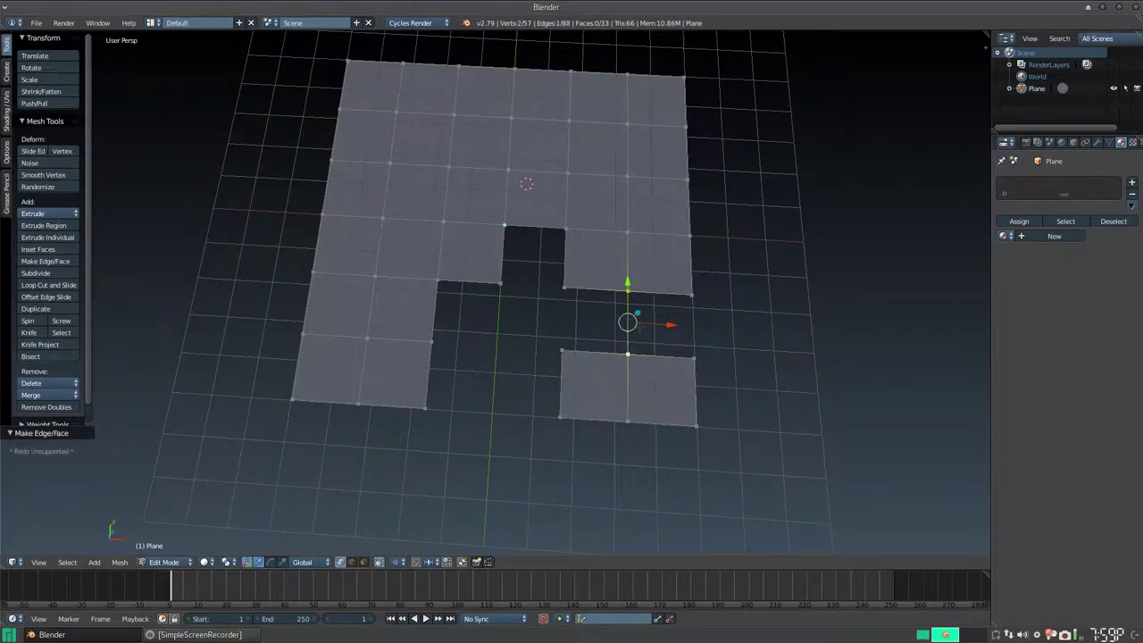
scroll(496, 290, "up", 1)
scroll(495, 290, "up", 2)
scroll(496, 290, "up", 2)
middle_click_drag(248, 104, 252, 92)
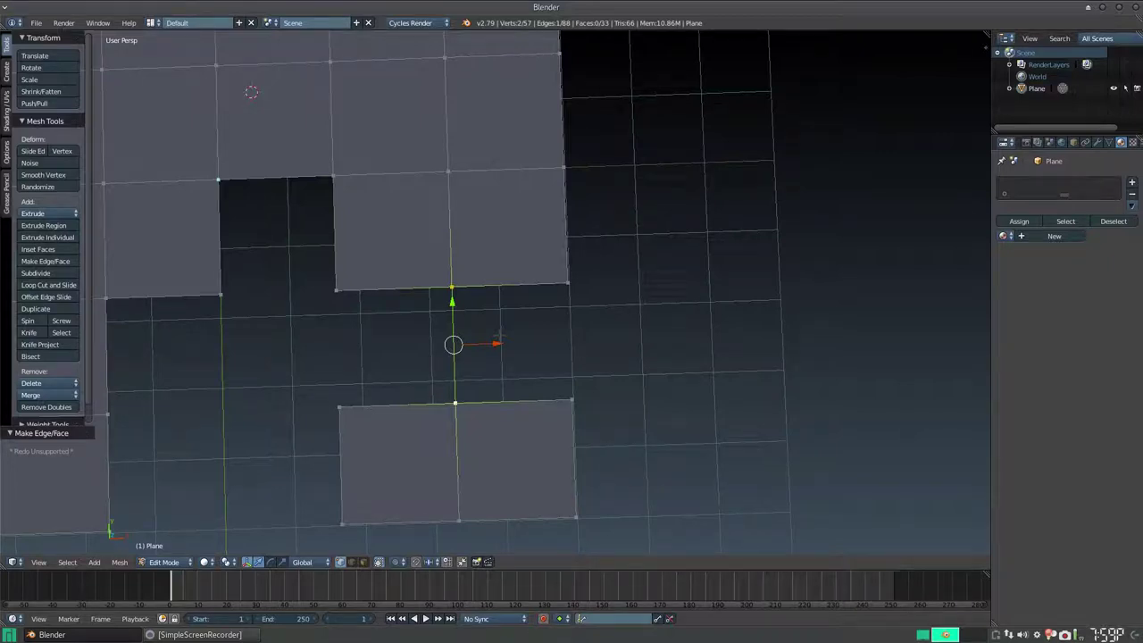
key("f")
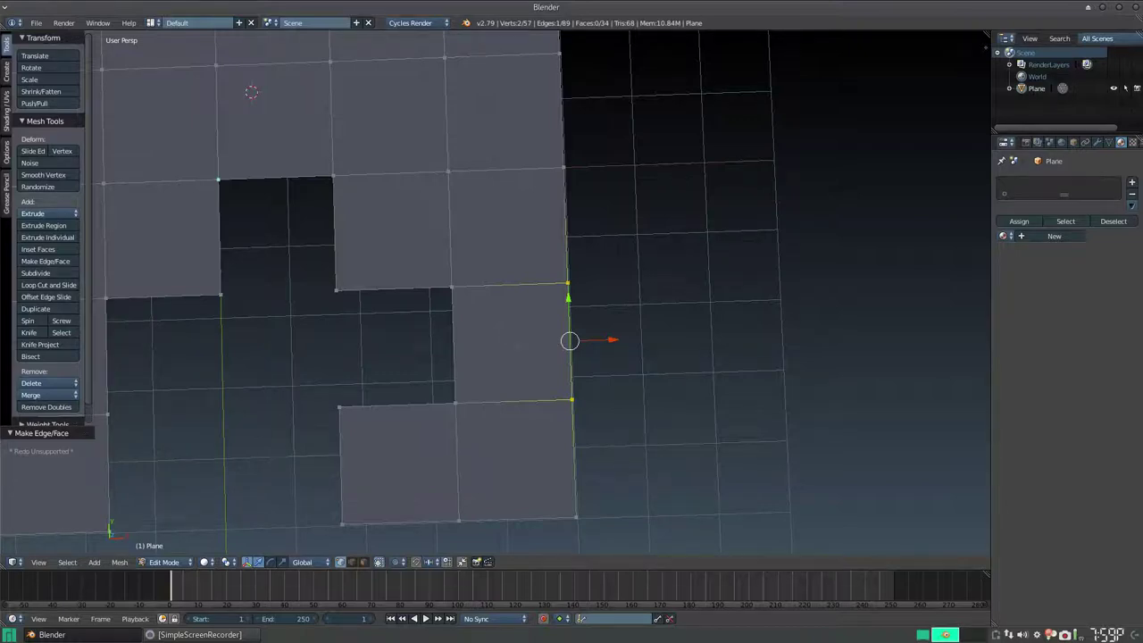
key("f")
Undo the mistaken fills and redo to fill the last hole, making the right leg solid.
right_click(339, 406)
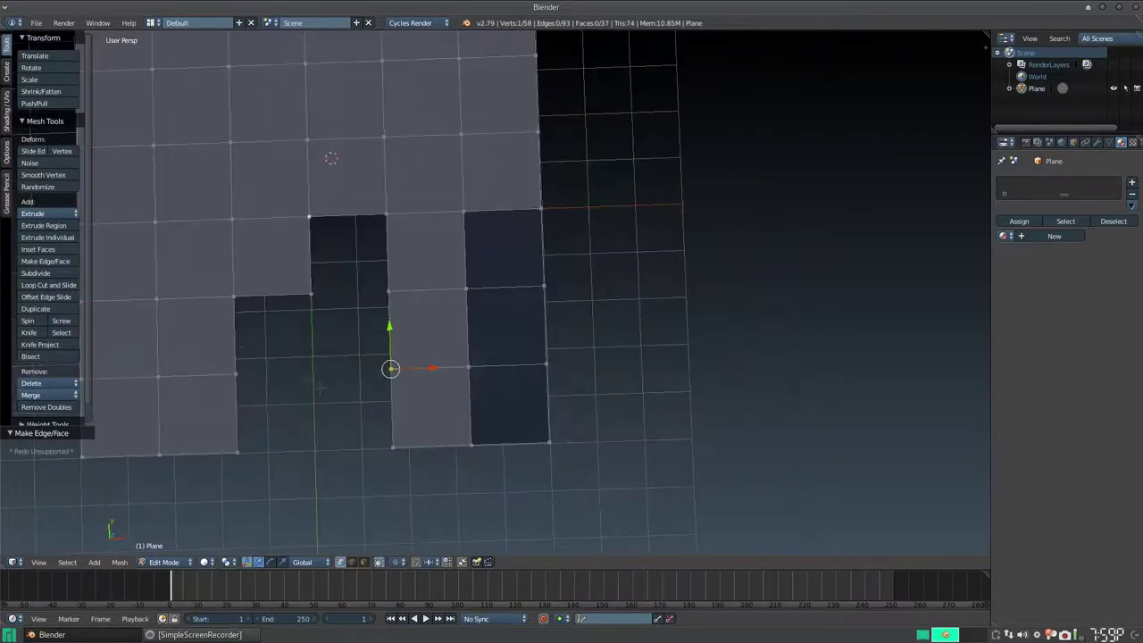
key("ctrl+z")
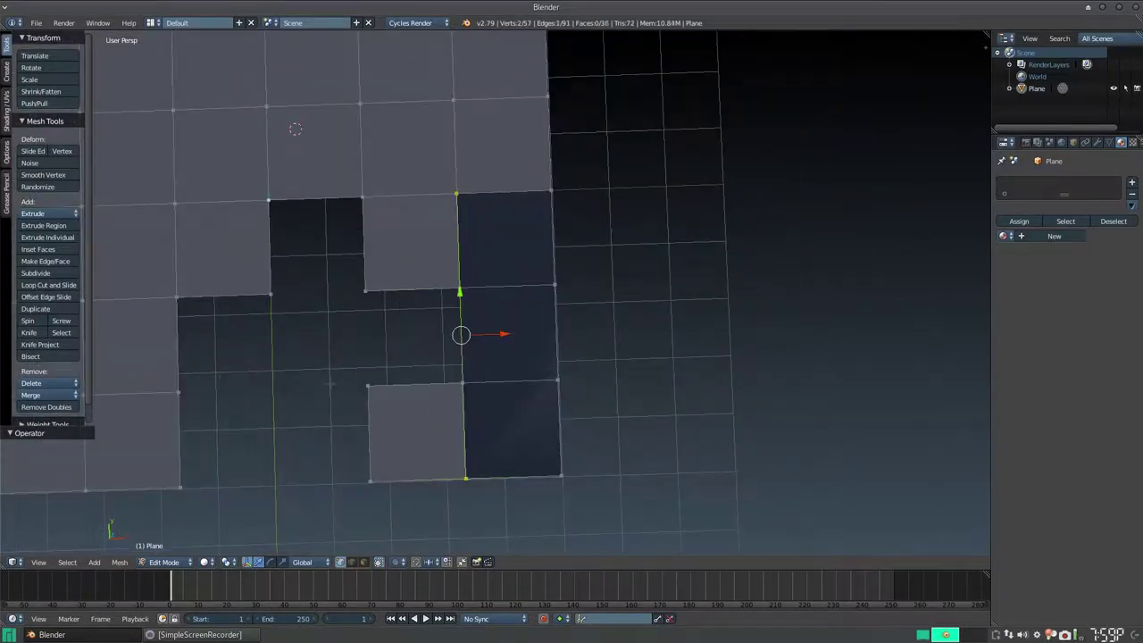
key("ctrl+z")
key("ctrl+z")
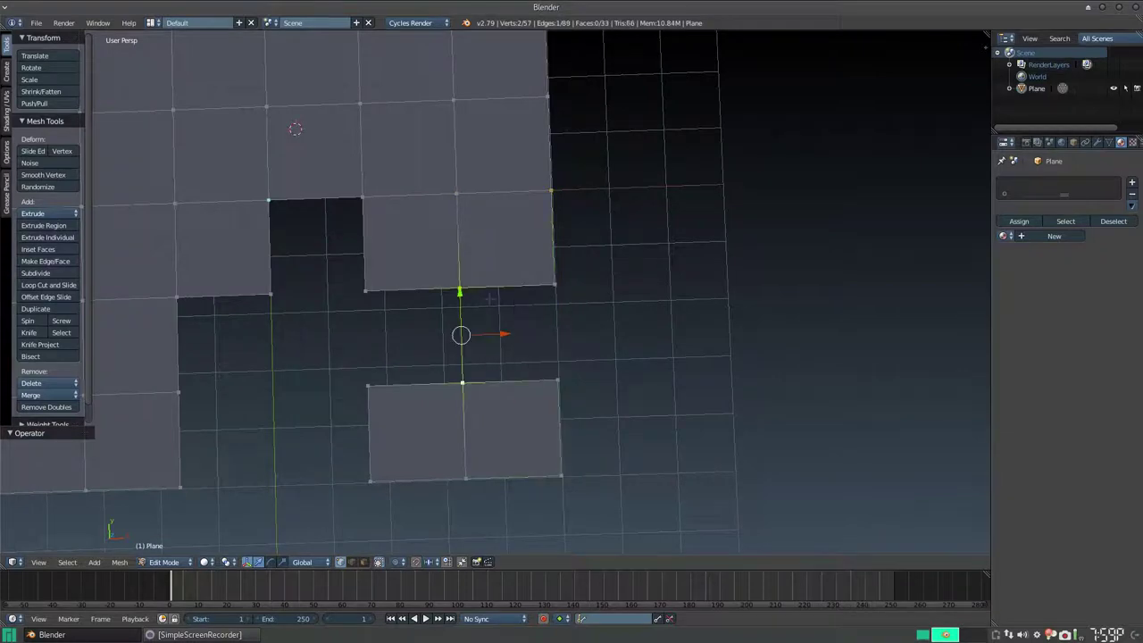
key("ctrl+z")
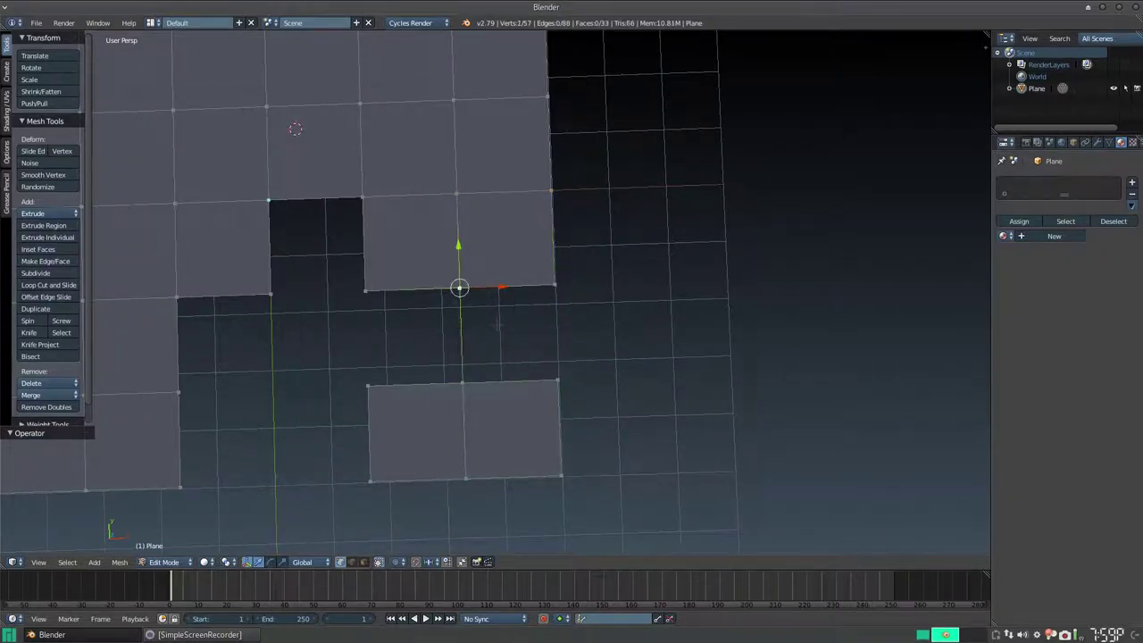
key("ctrl+z")
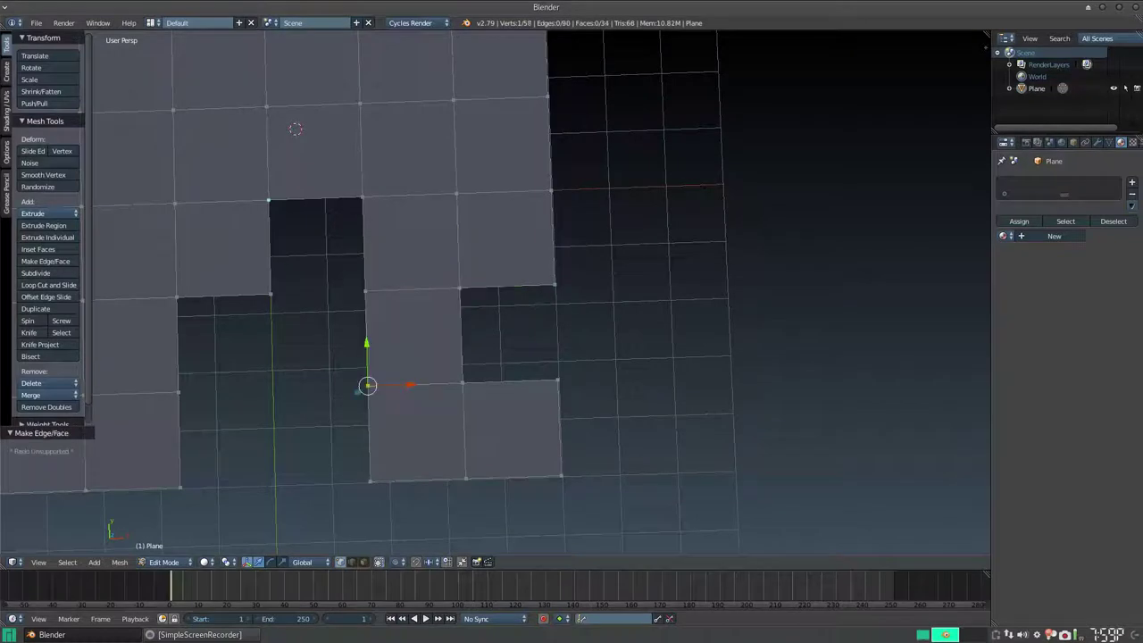
key("ctrl+z")
key("ctrl+shift+z")
scroll(495, 295, "down", 5)
scroll(496, 295, "up", 5)
scroll(496, 294, "down", 3)
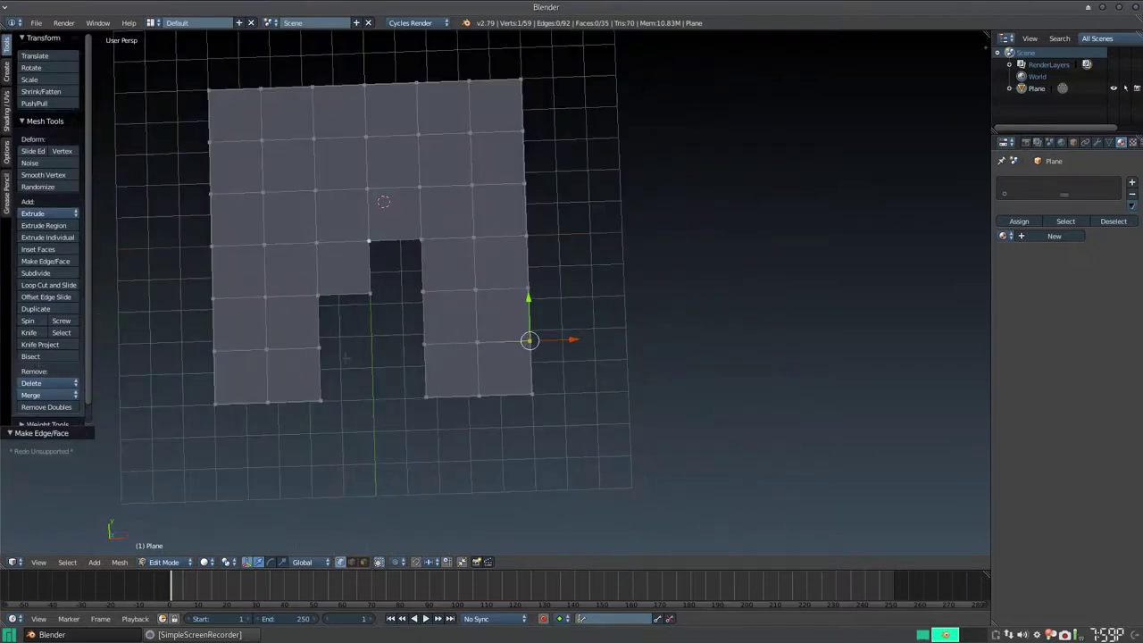
scroll(495, 295, "up", 4)
scroll(496, 295, "down", 4)
scroll(496, 295, "down", 3)
middle_click_drag(496, 295, 503, 218)
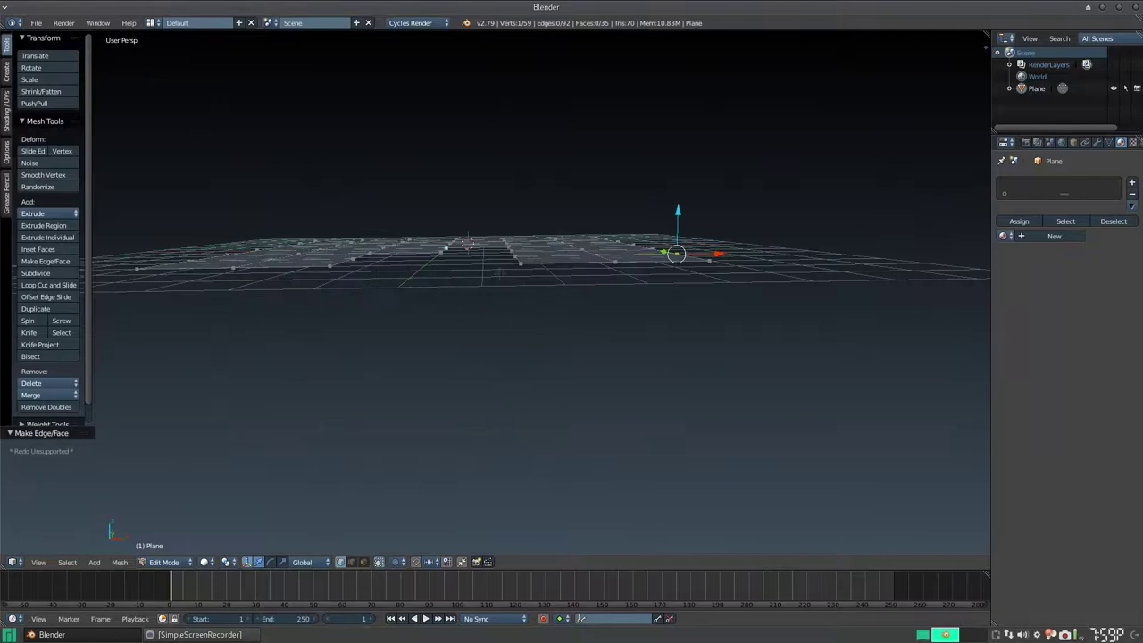
middle_click_drag(500, 274, 508, 318)
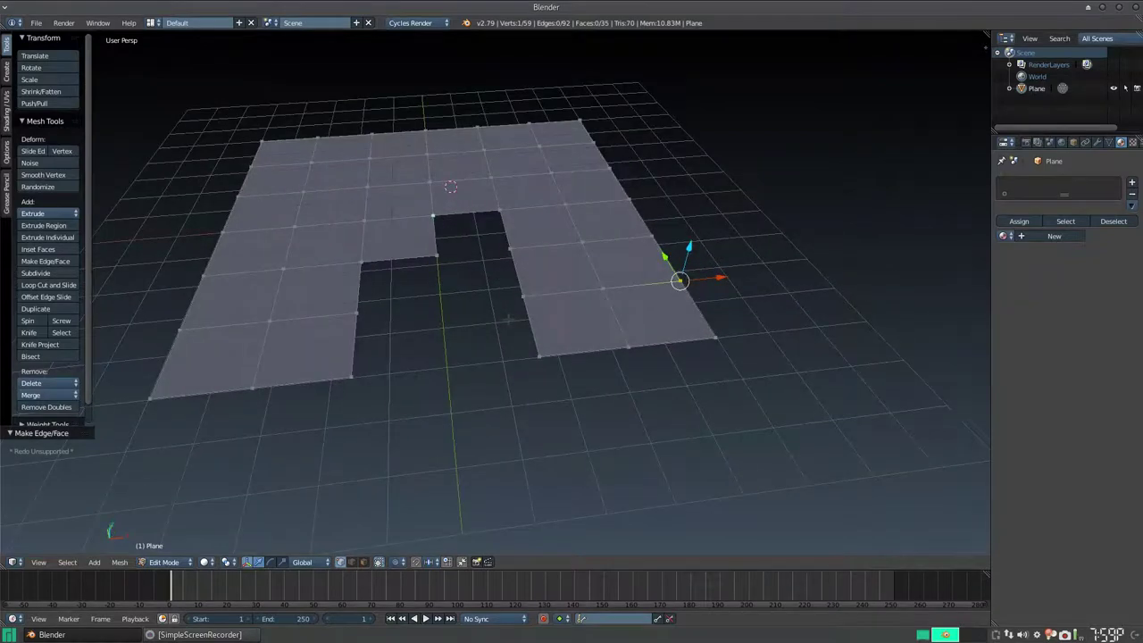
key("ctrl+alt+u")
left_click(301, 223)
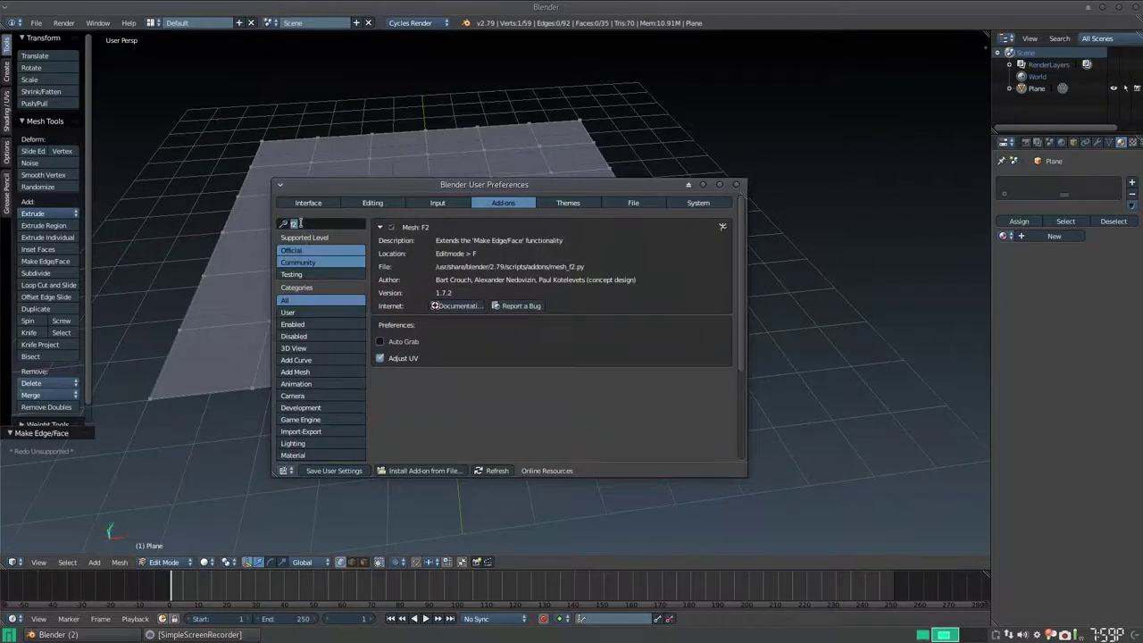
key("Return")
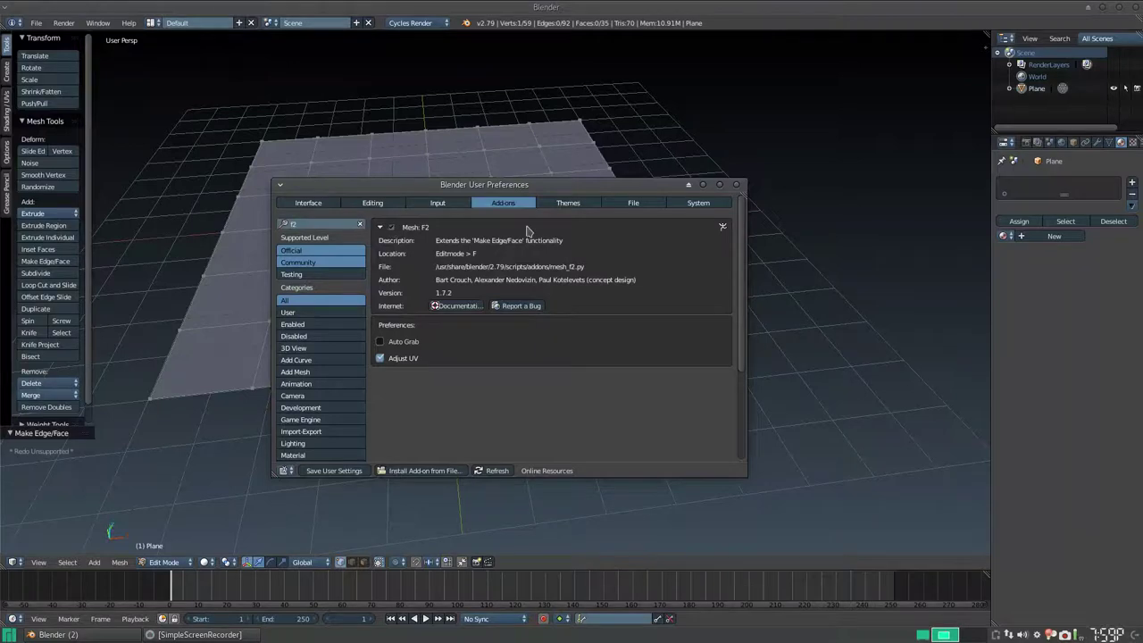
left_click(736, 184)
middle_click_drag(625, 268, 616, 348)
Try making a face at the notch corner vertex, then undo the unwanted face.
right_click(447, 302)
key("f")
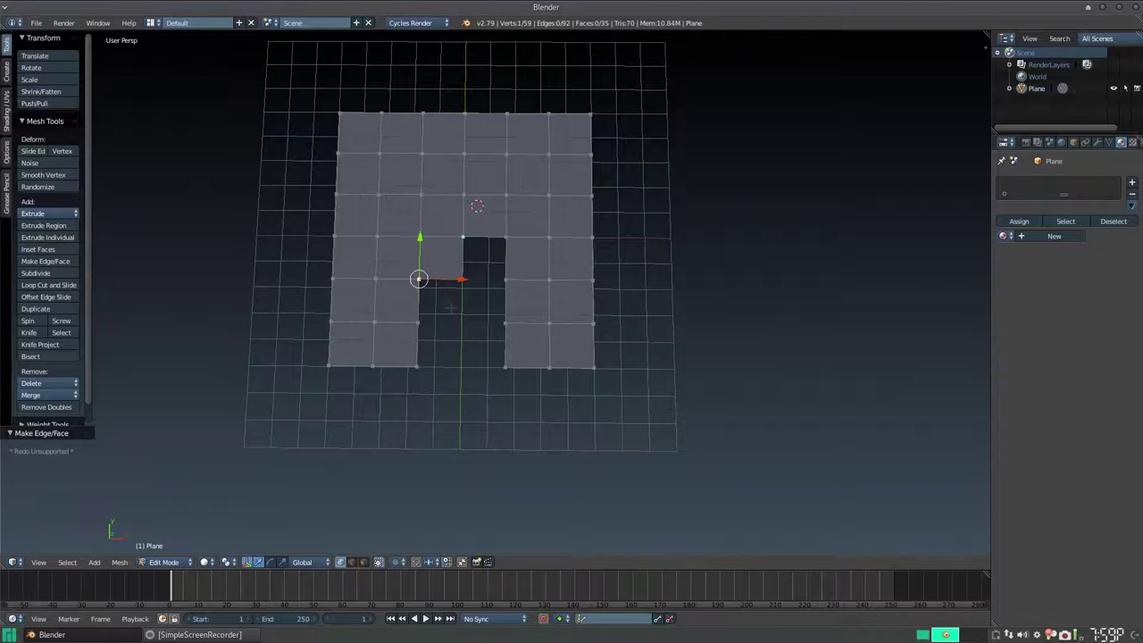
scroll(447, 302, "up", 4)
key("ctrl+z")
Delete the notch corner vertex with X > Vertices.
right_click(295, 247)
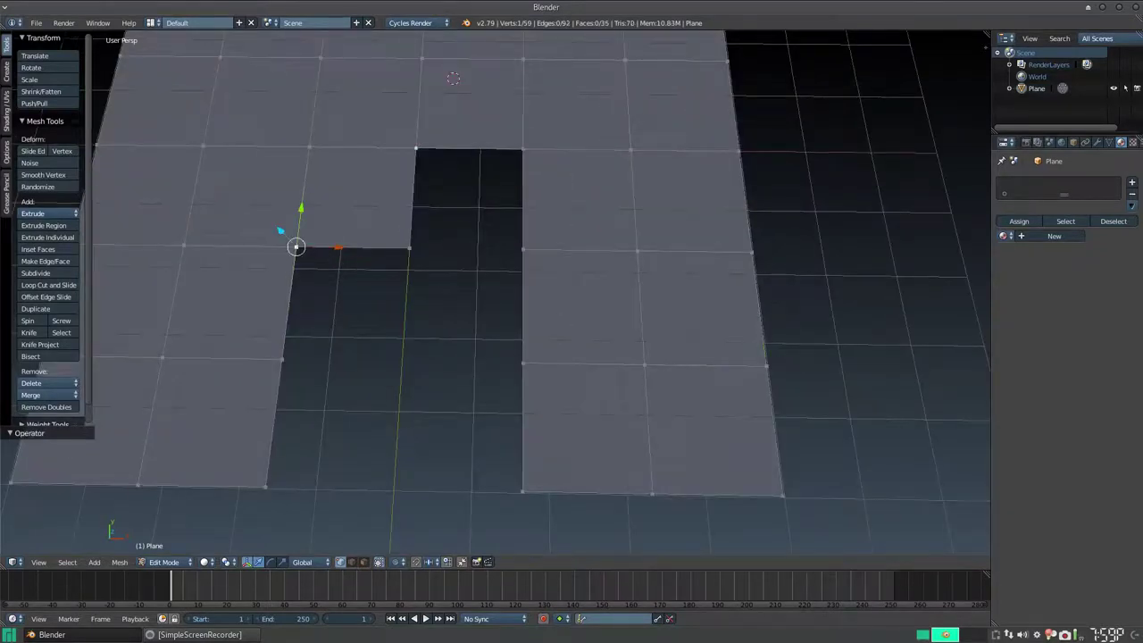
key("x")
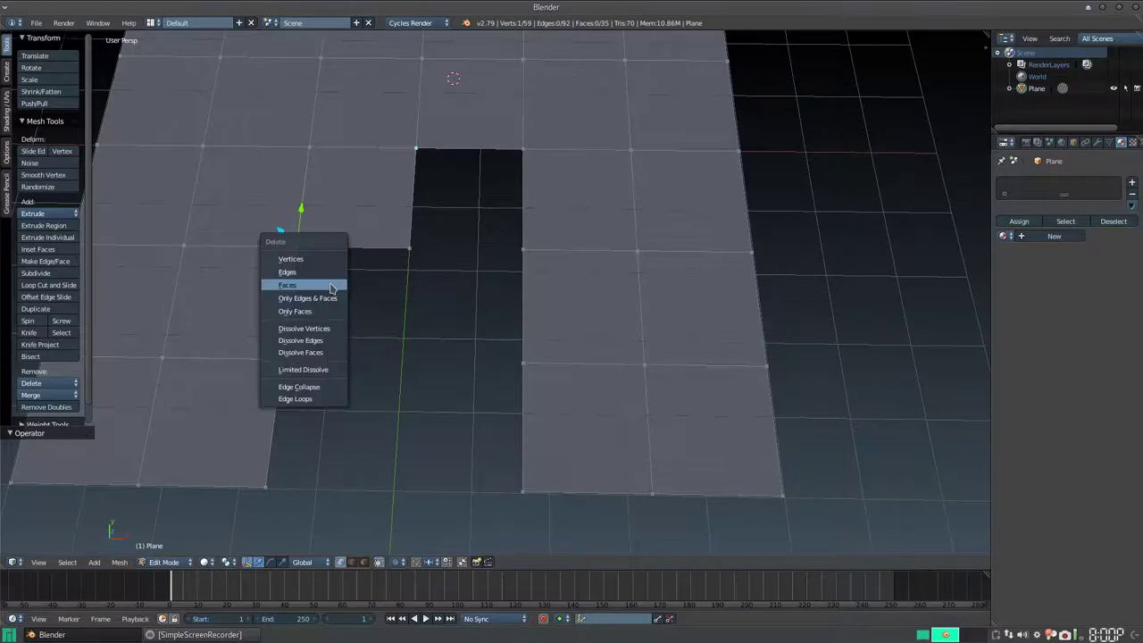
left_click(295, 258)
Undo the vertex deletion twice and select the notch's inner-corner vertex.
key("ctrl+z")
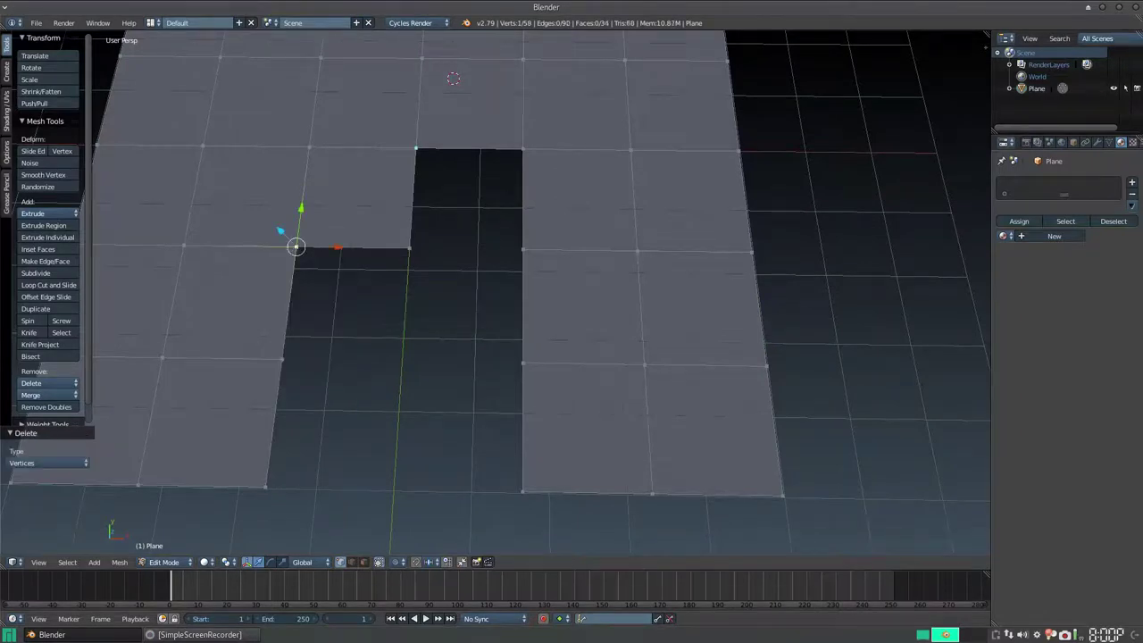
key("ctrl+z")
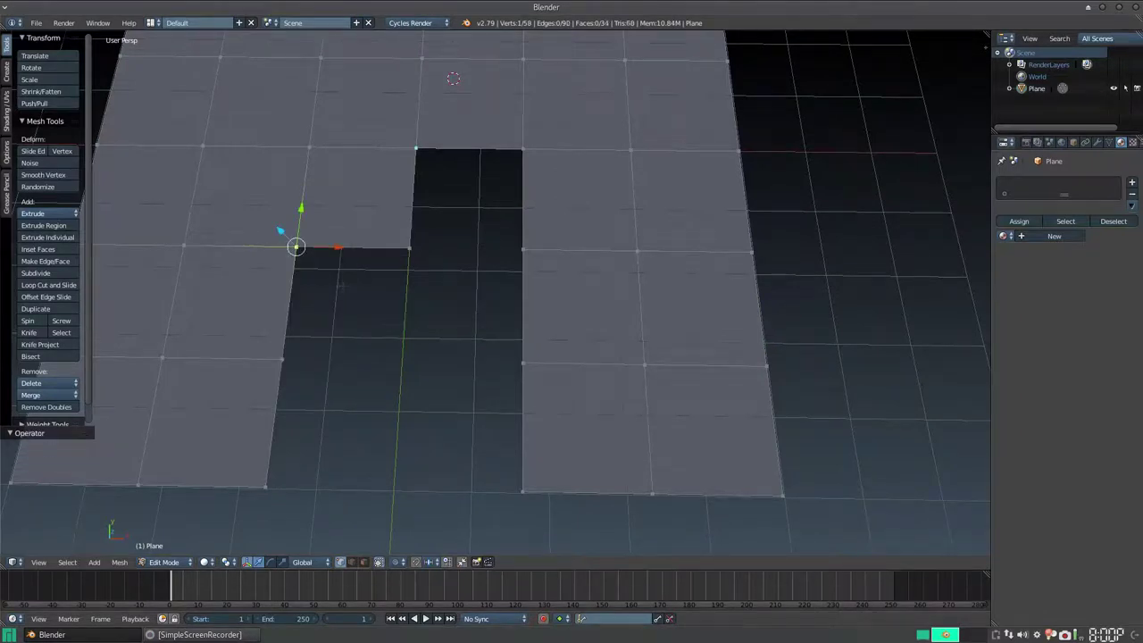
right_click(408, 247)
scroll(409, 247, "down", 4)
scroll(445, 315, "up", 4)
scroll(445, 315, "down", 2)
scroll(522, 318, "down", 1)
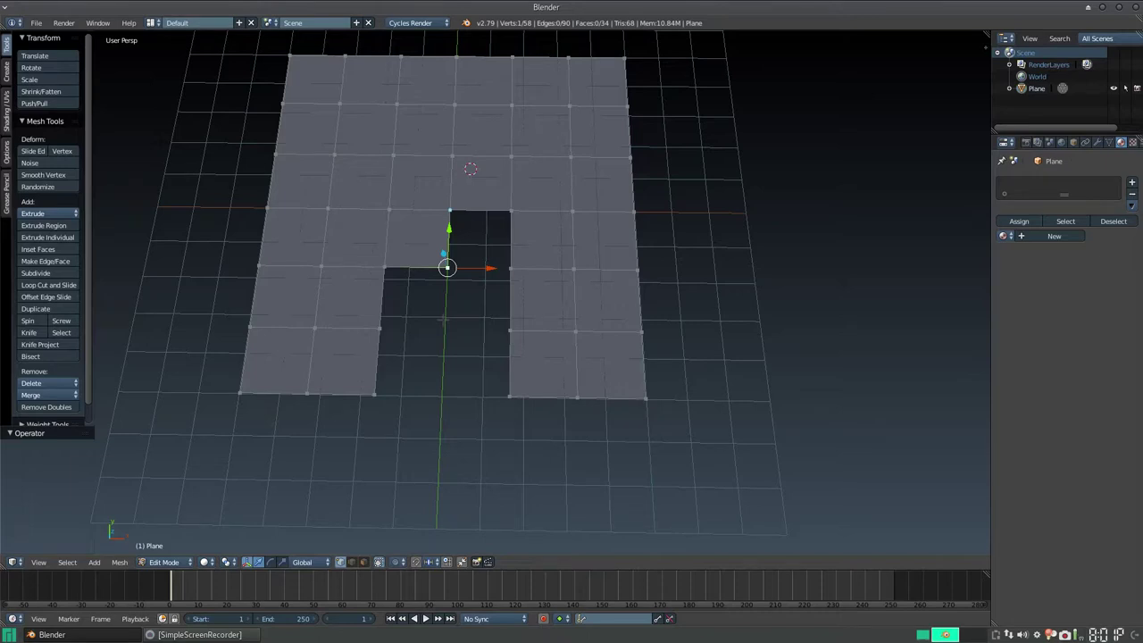
scroll(444, 318, "down", 3)
scroll(455, 268, "down", 3)
scroll(471, 193, "down", 3)
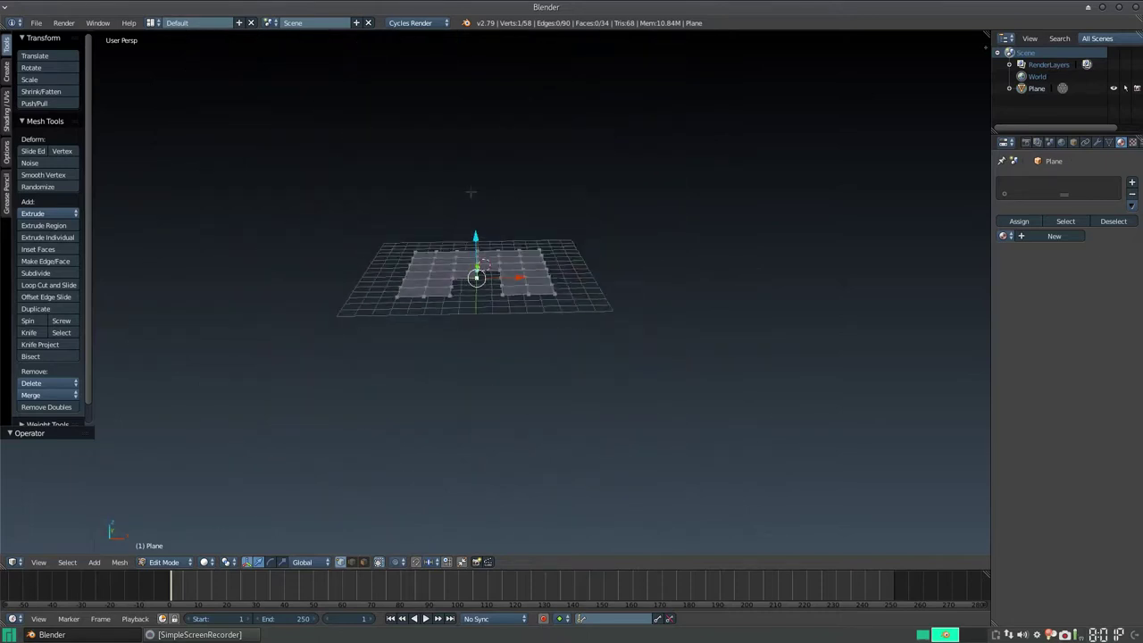
middle_click_drag(471, 192, 470, 214)
scroll(471, 215, "down", 2)
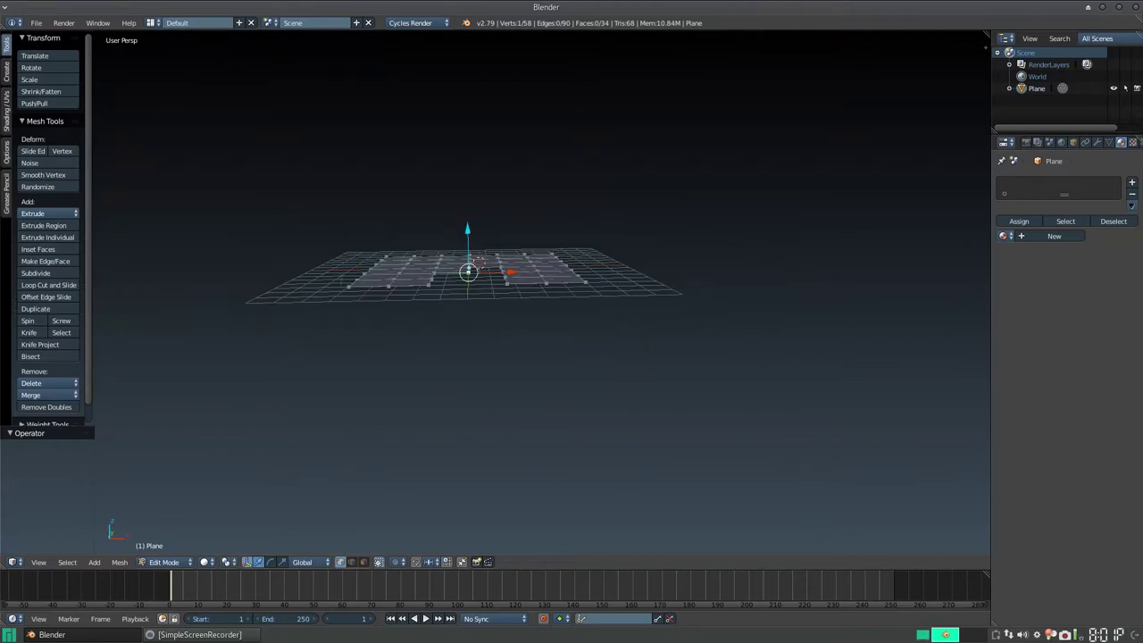
scroll(559, 264, "up", 4)
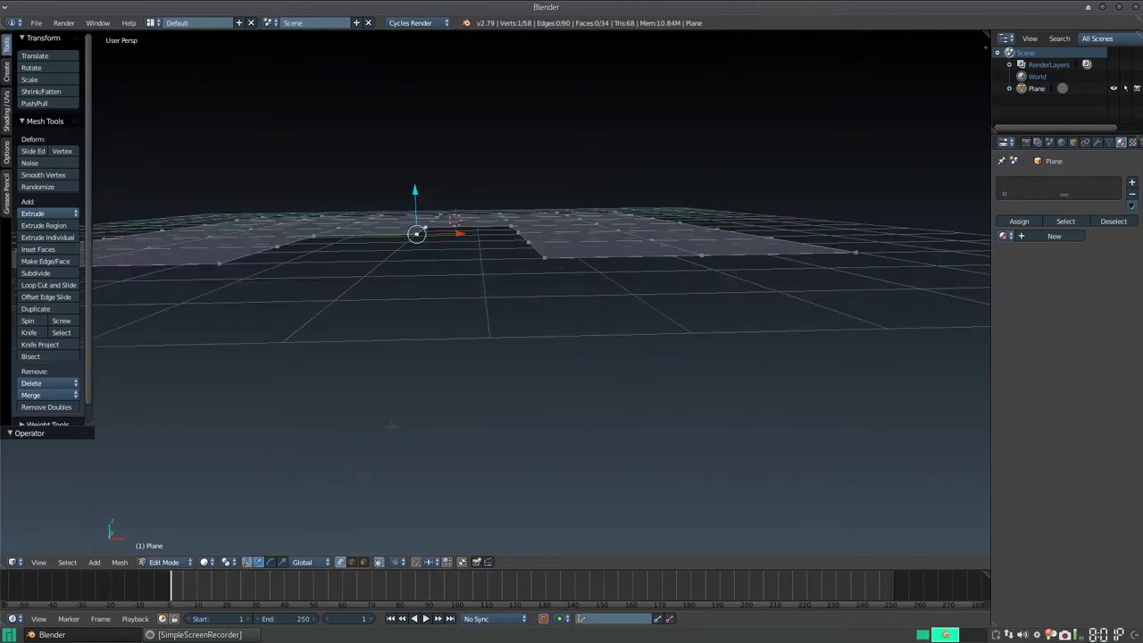
left_click(198, 634)
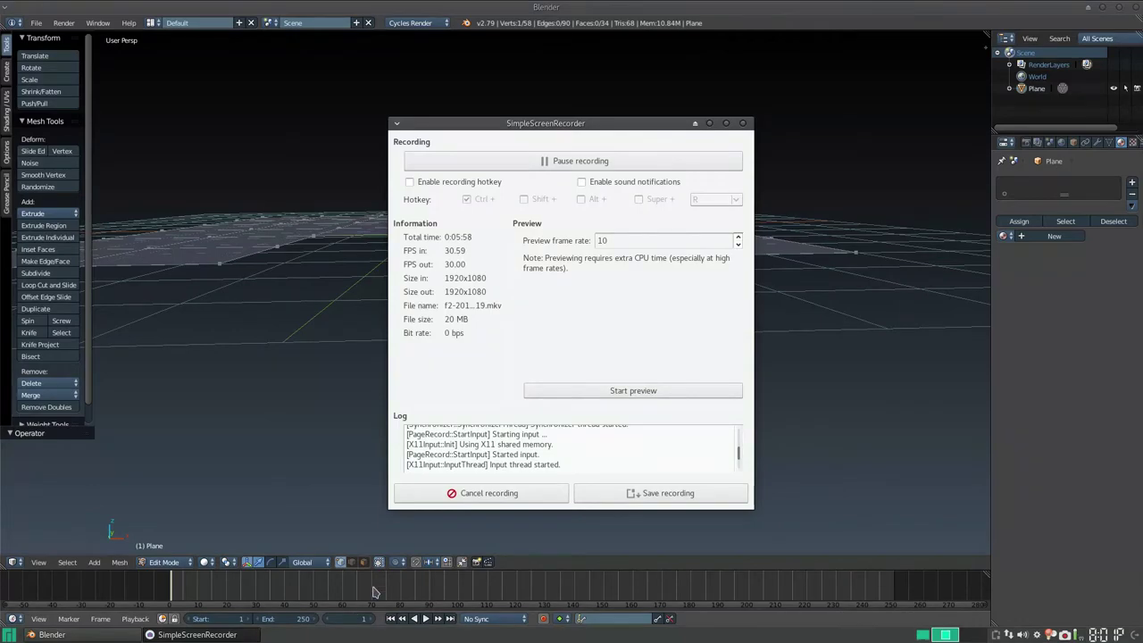